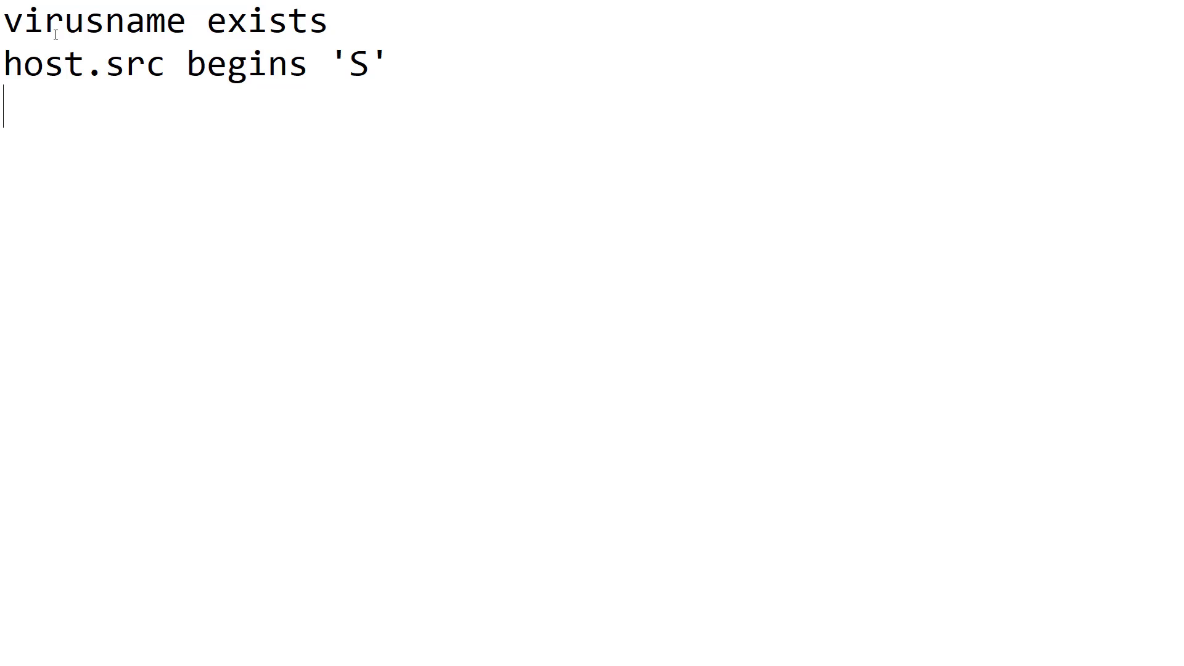
Add the line host.src ends "CRIT##' below the host.src begins 'S' line, followed by blank lines
type("host.src ends ")
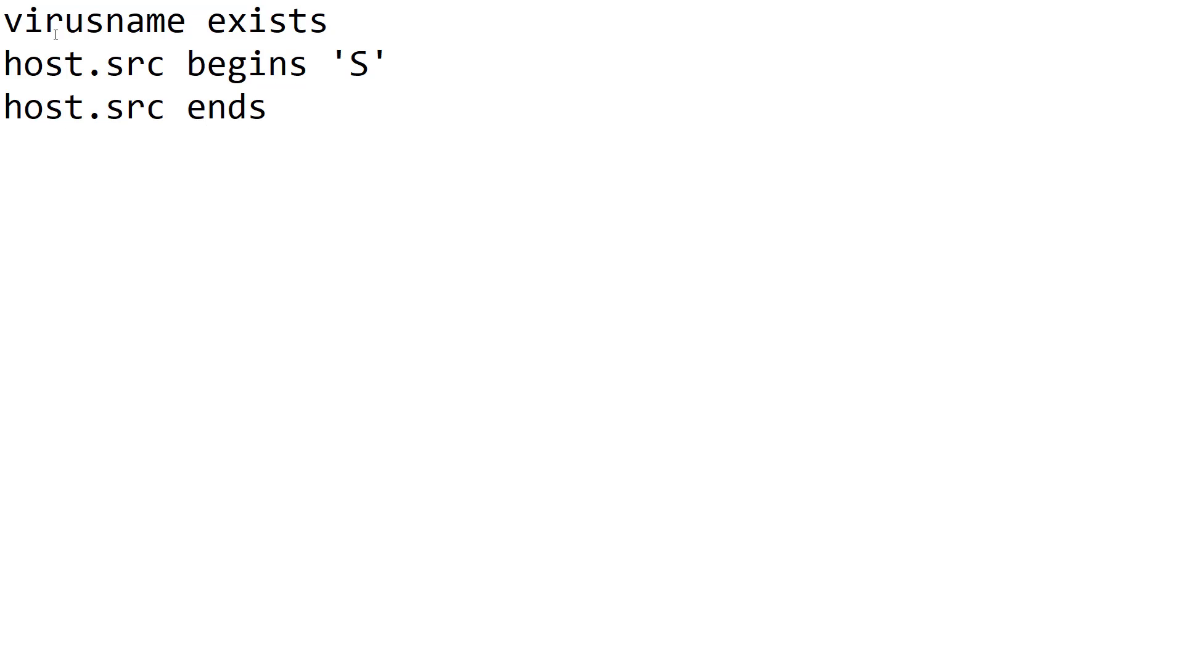
type("\"CRI")
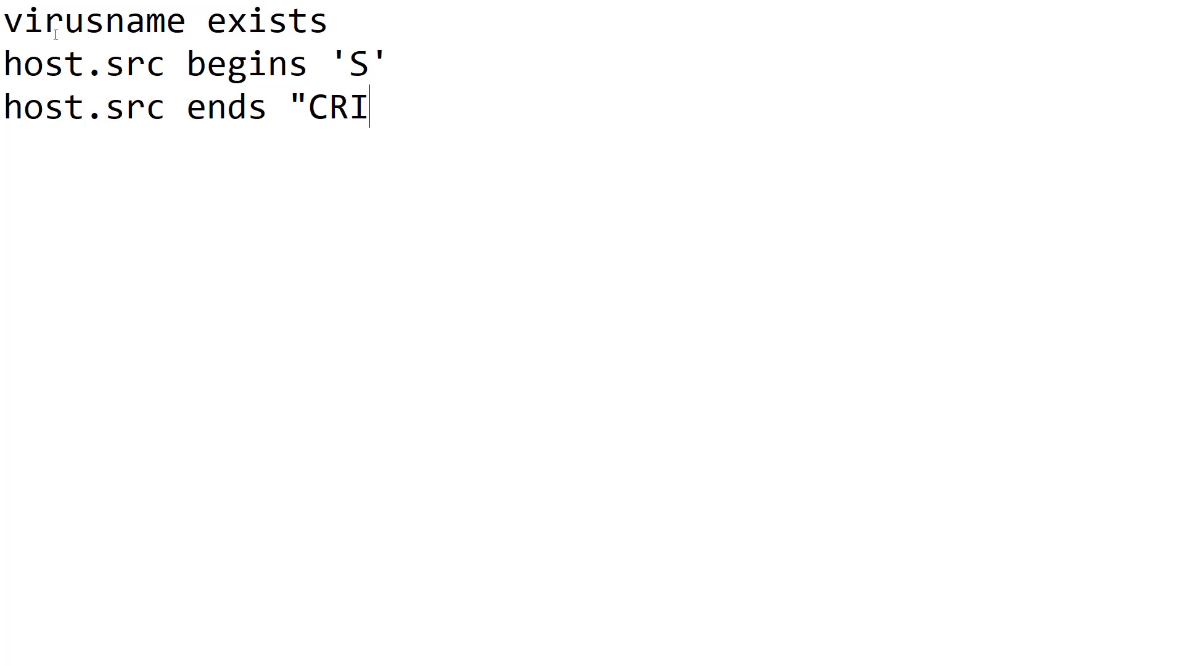
type("T##'")
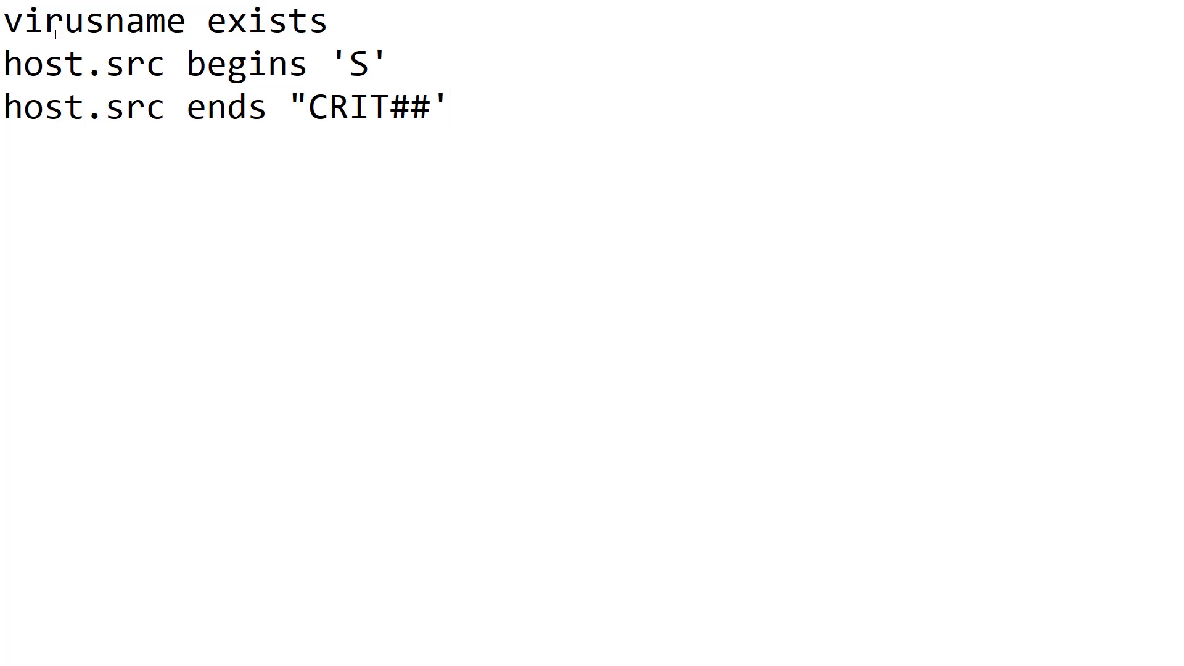
key("Return")
key("Return")
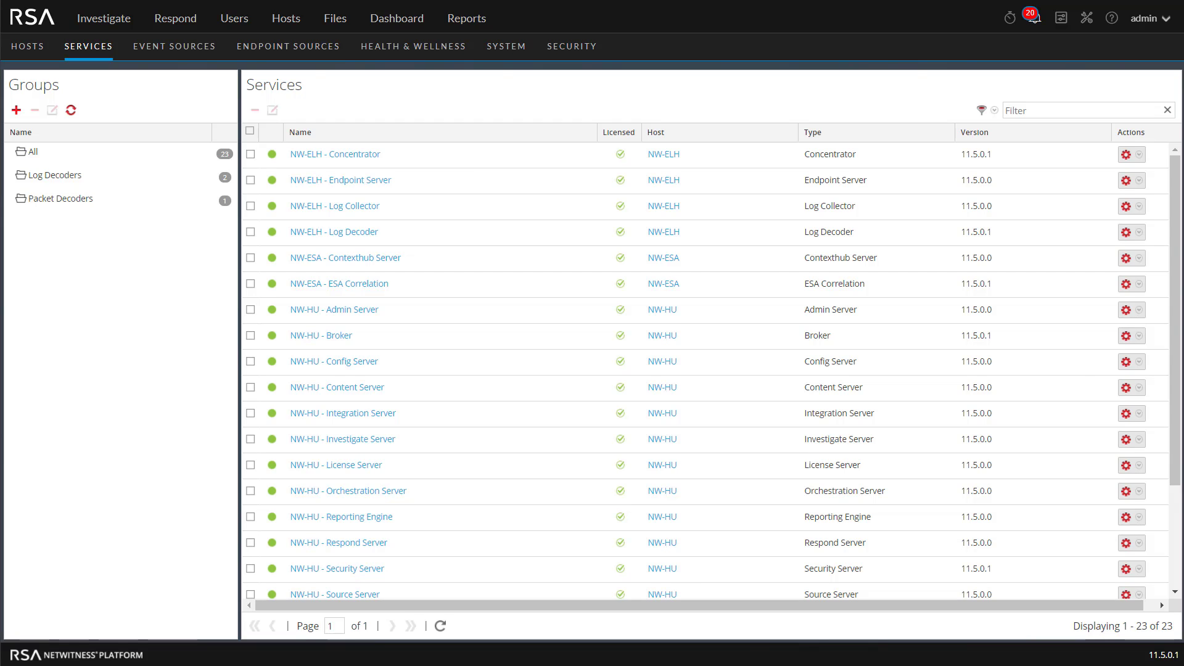
In RSA NetWitness Platform, open the App Rules configuration of the NW-ELH - Log Decoder service
left_click(344, 232)
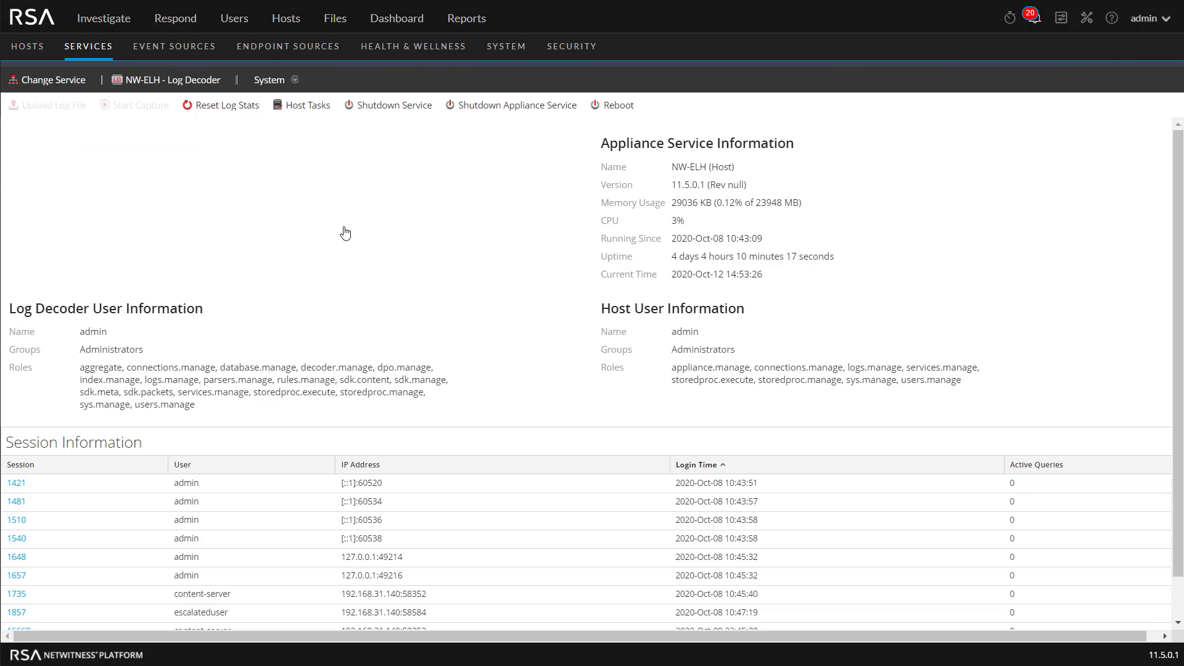
left_click(271, 80)
left_click(277, 119)
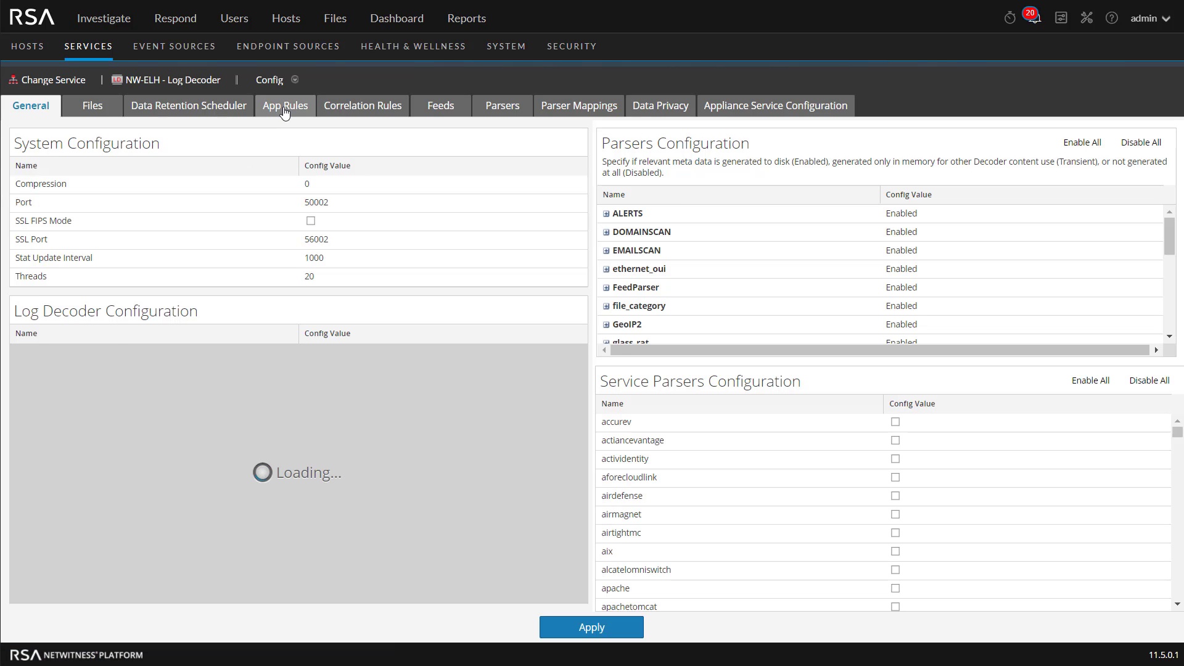
left_click(284, 110)
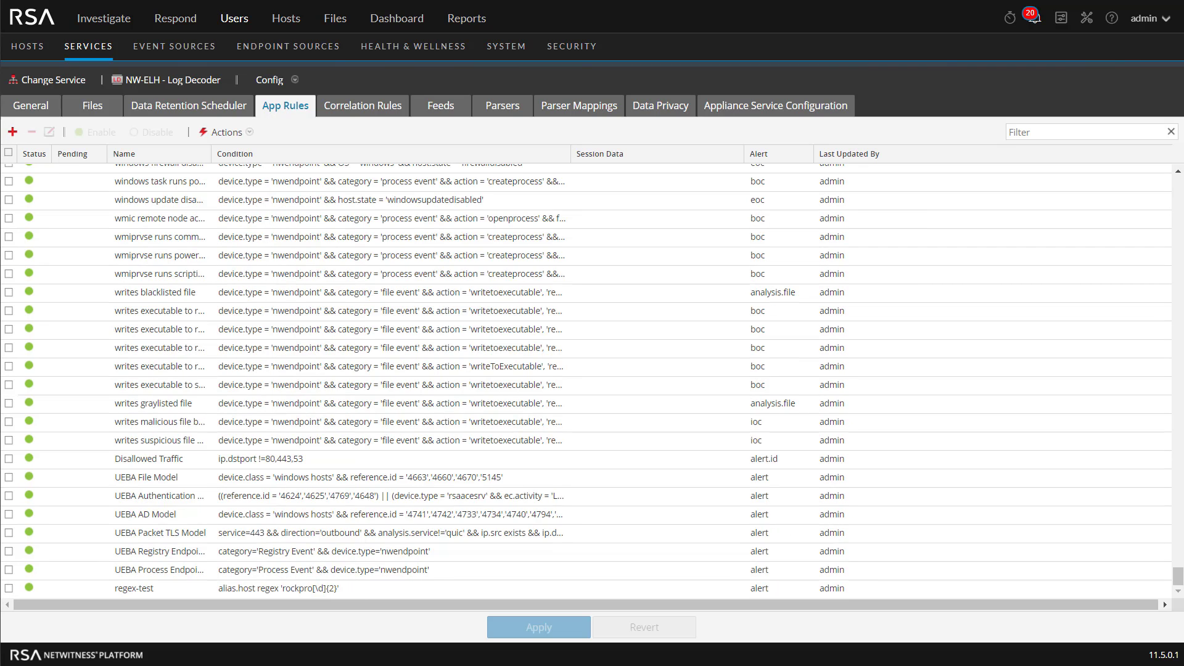
Start a new application rule and name it Server_S
left_click(12, 131)
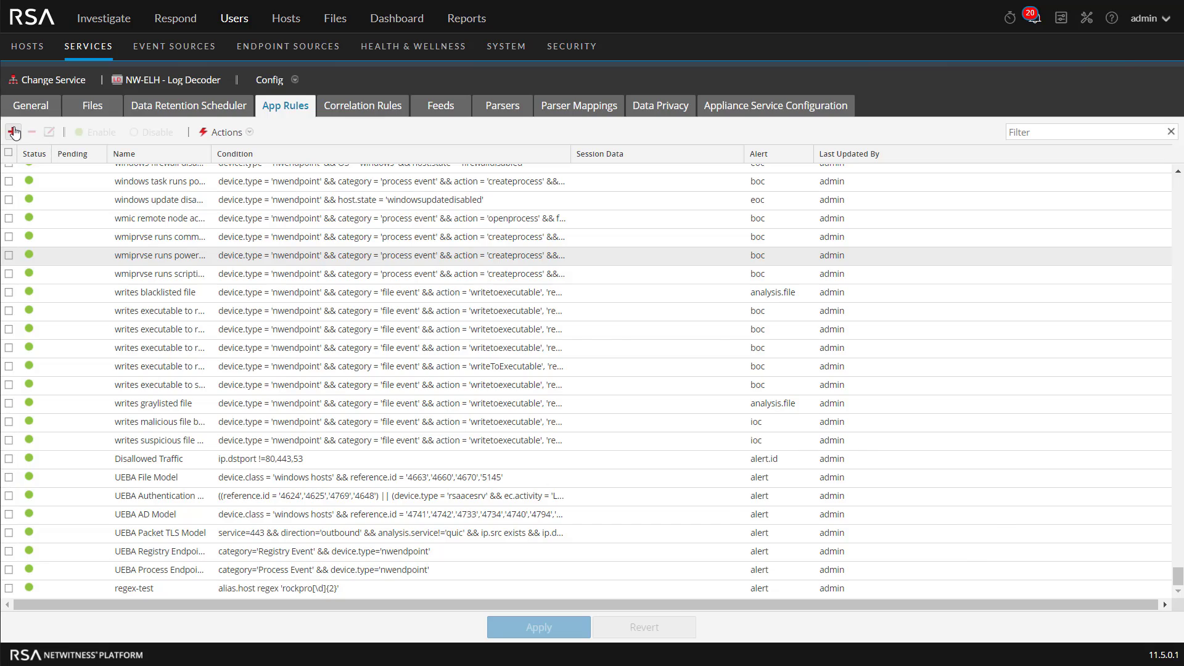
left_click(506, 227)
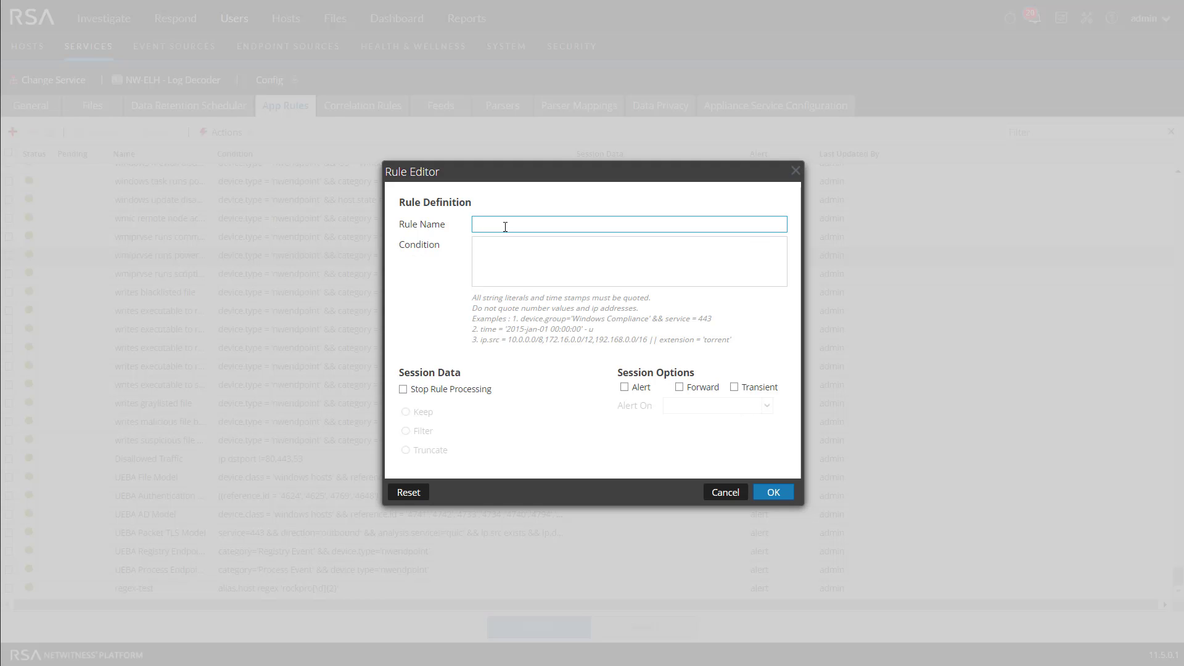
type("Server_ S")
Set the rule's condition to host.src begins 'S', enable the Alert option and save the rule
left_click(541, 246)
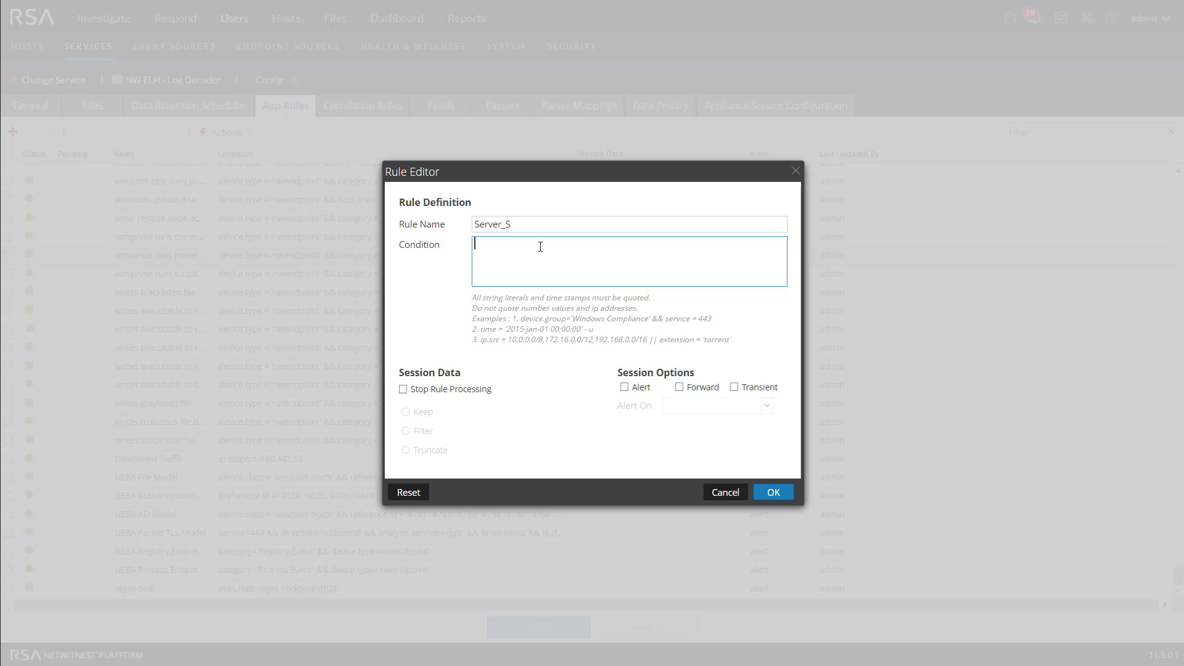
type("host")
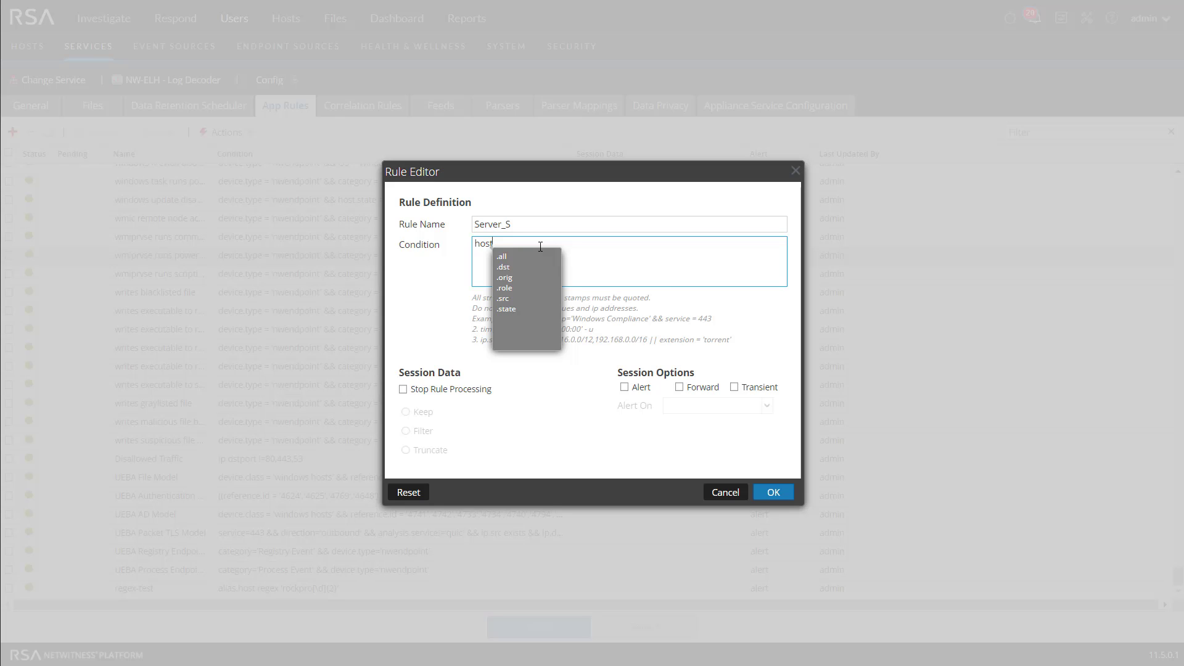
type(".src")
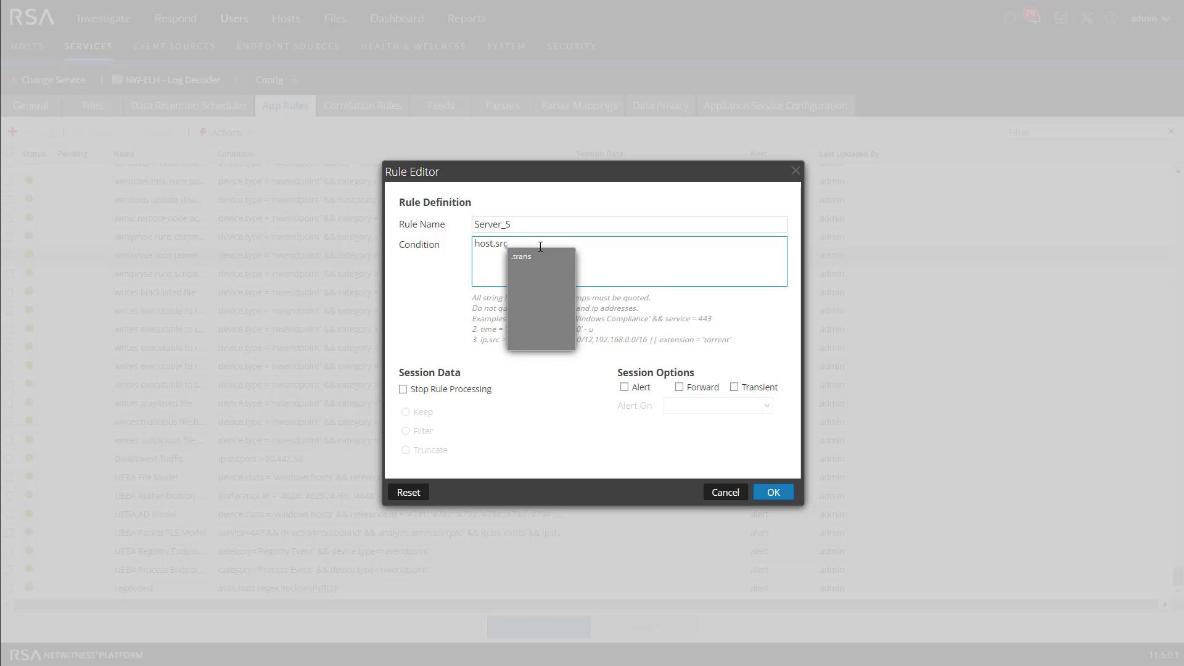
type(" begn")
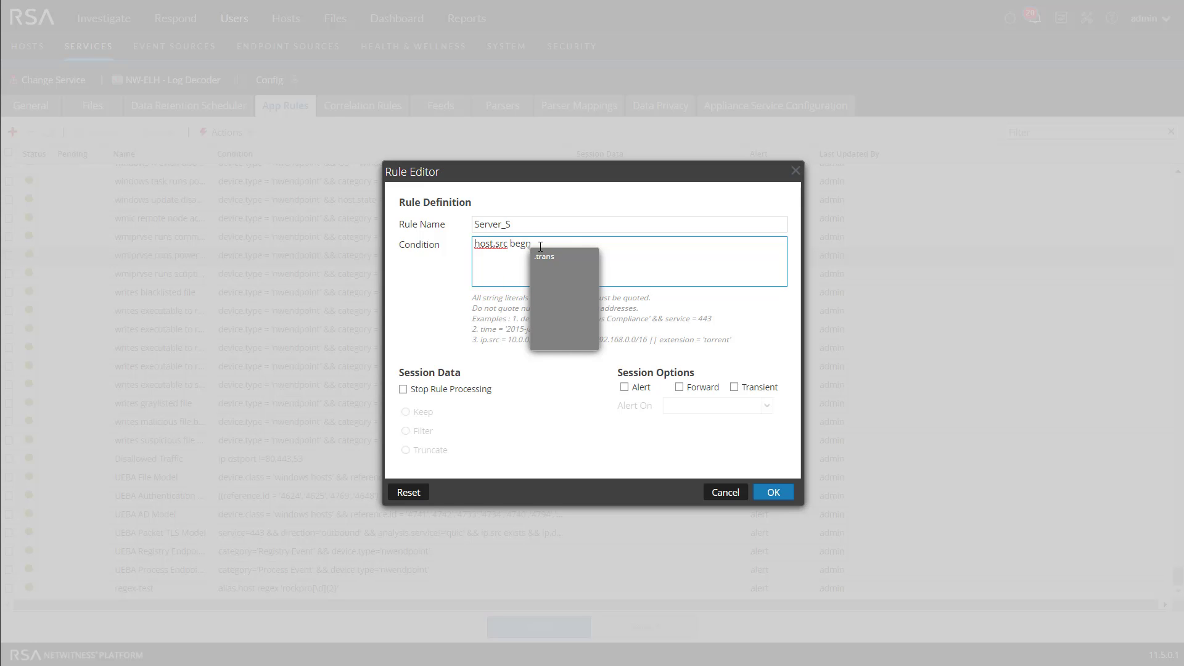
key("BackSpace")
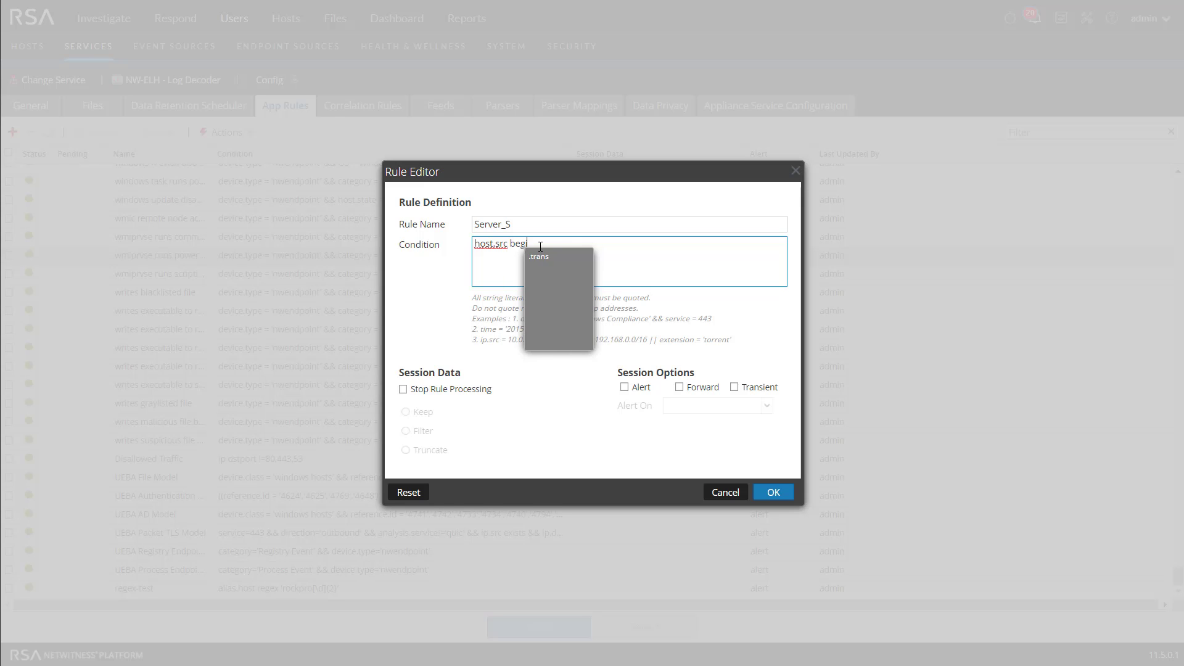
type("ins 'S'")
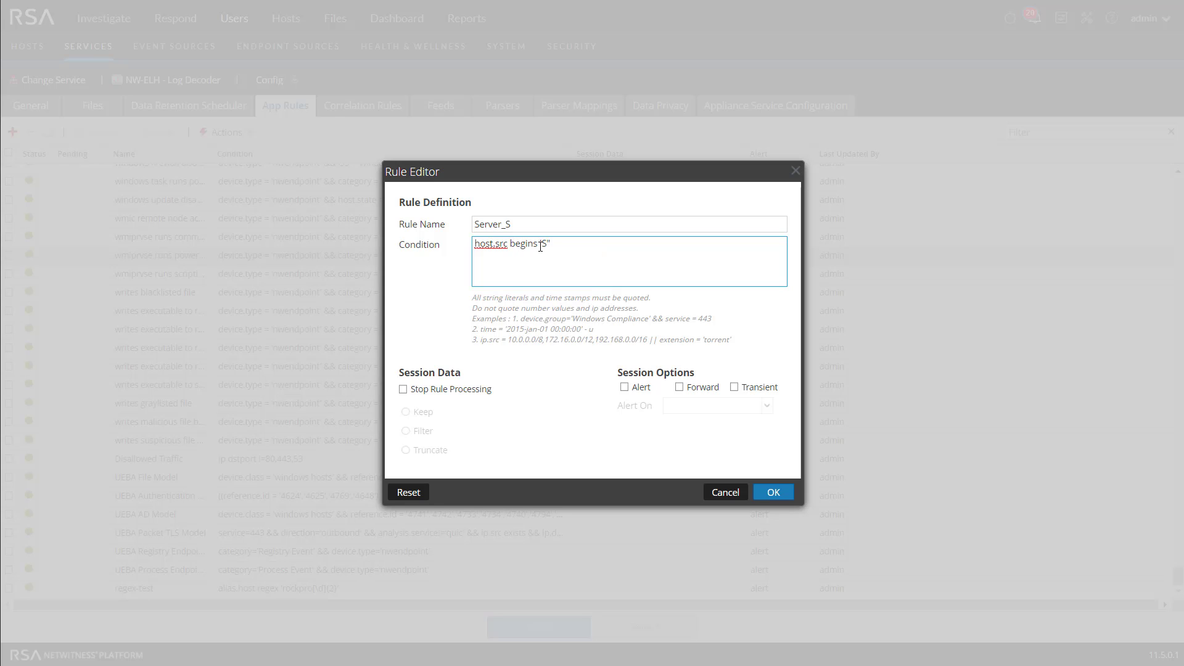
type("'")
left_click(537, 397)
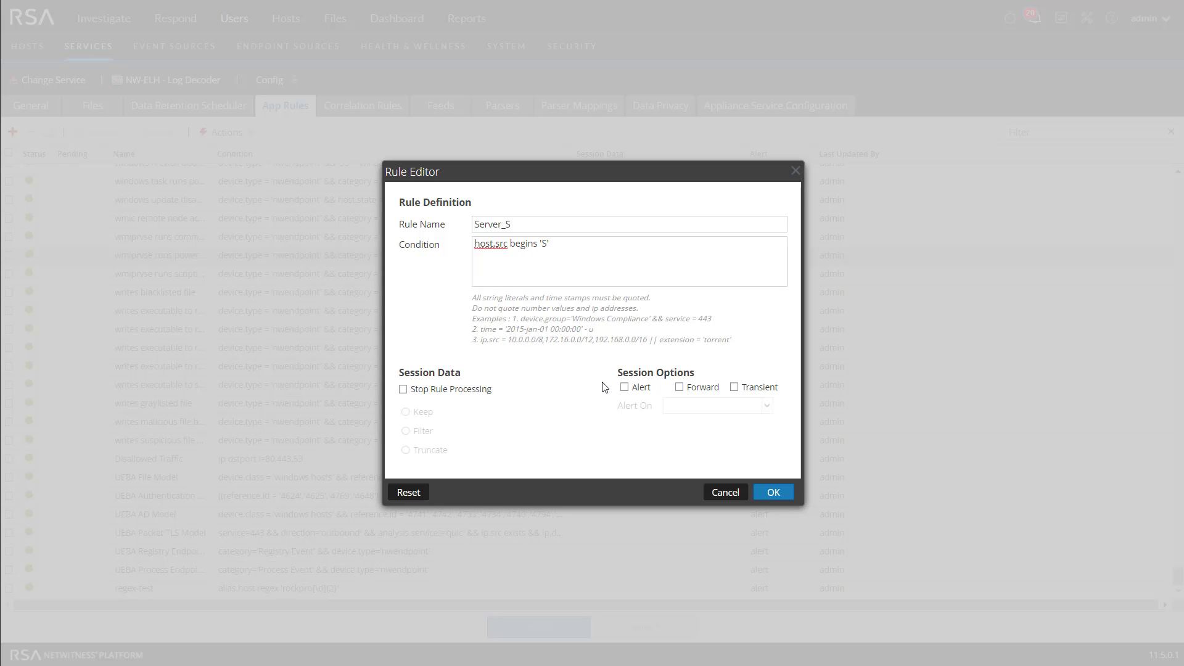
left_click(624, 387)
left_click(775, 493)
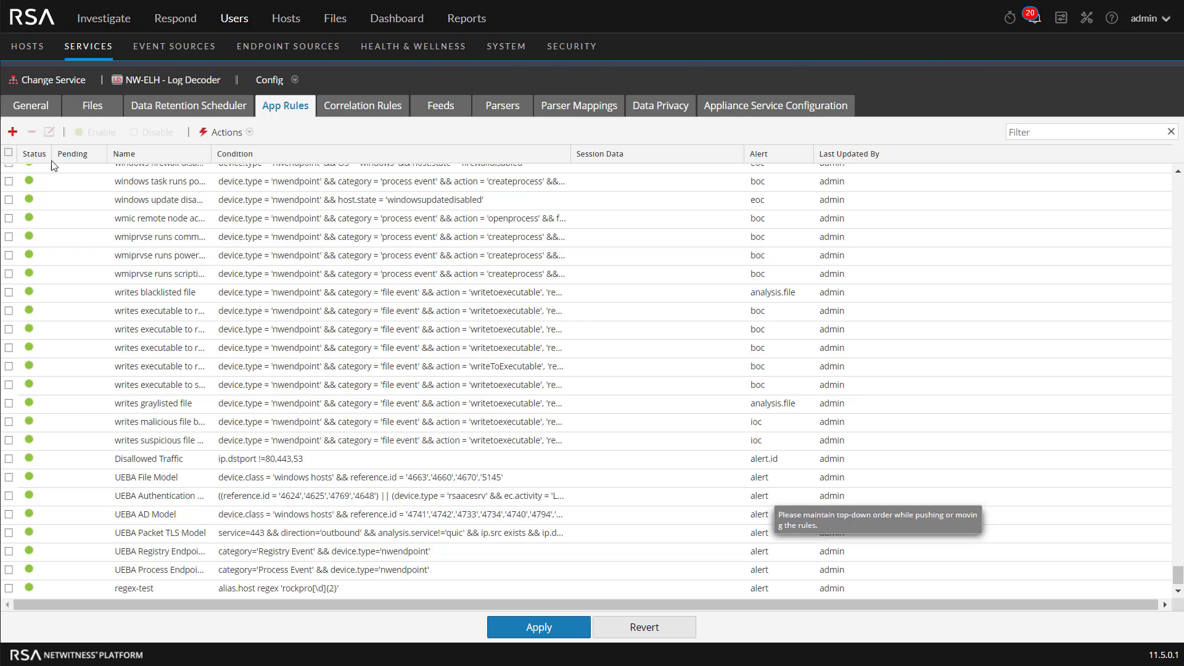
Start a second application rule and name it Server_ends_CRIT
left_click(13, 132)
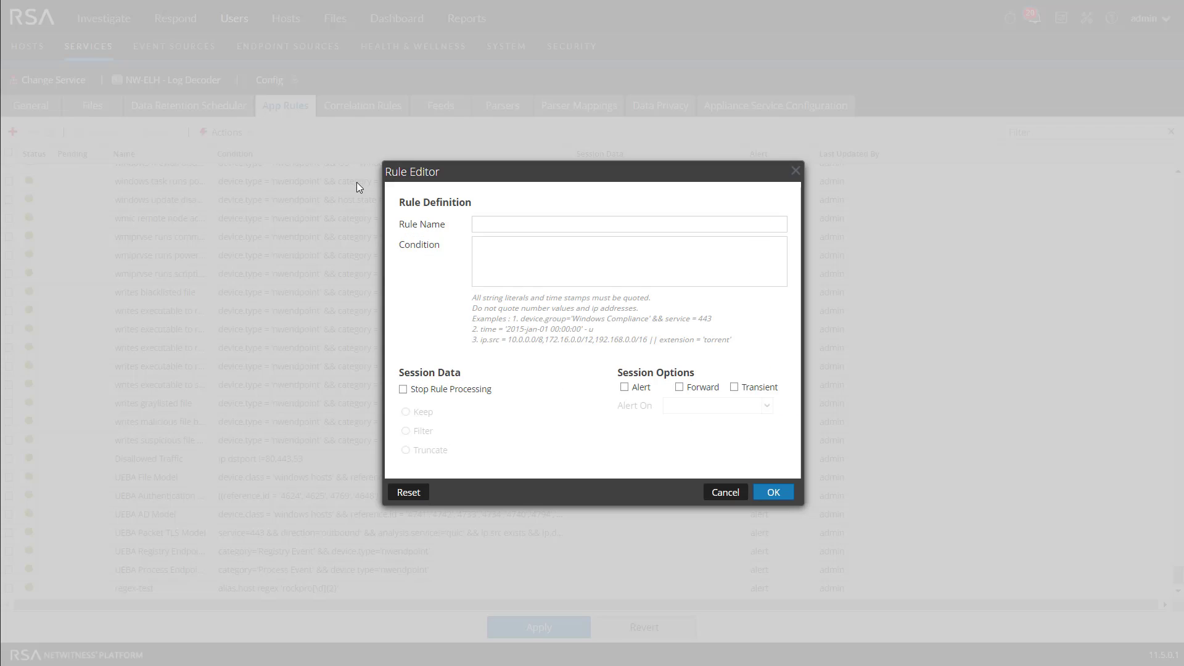
left_click(499, 223)
type("Service")
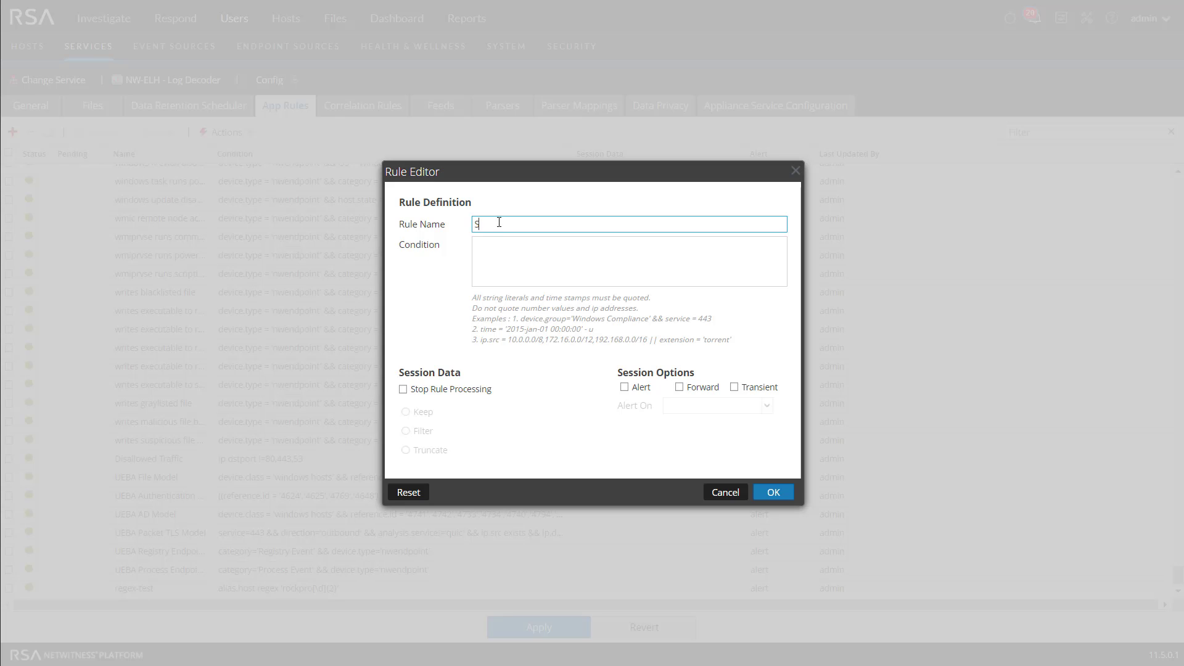
type("_ends_")
type("CRIT")
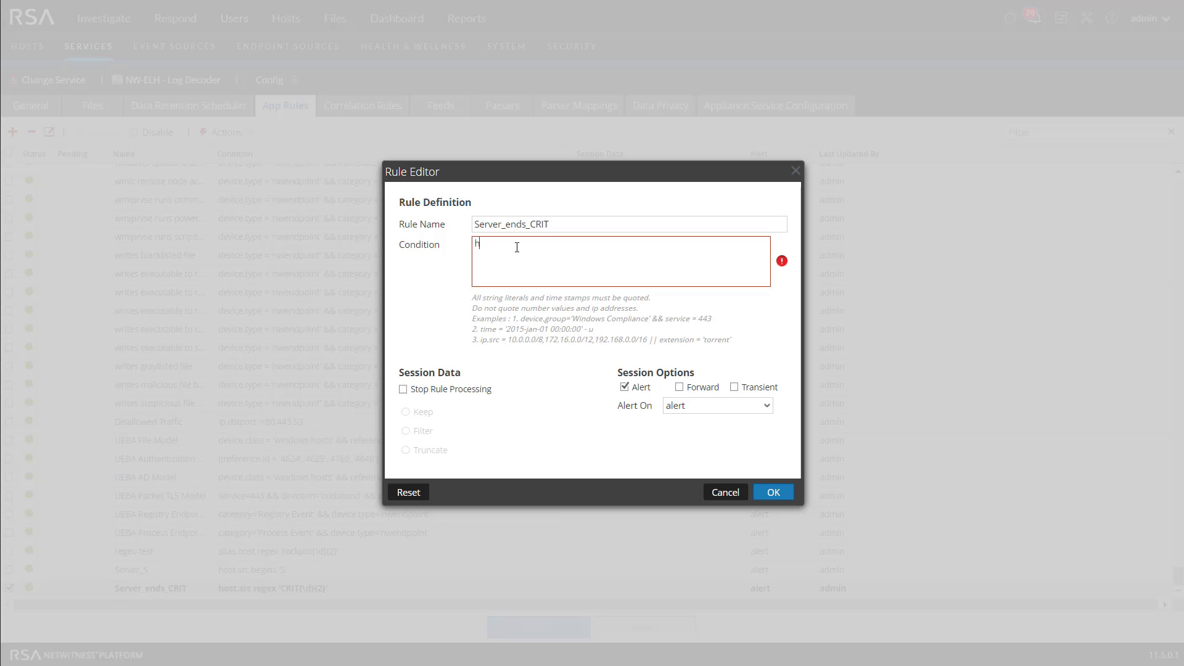
Enter host.src regex 'CRIT[\d]{2}' as the condition of the Server_ends_CRIT rule
type("ost.src")
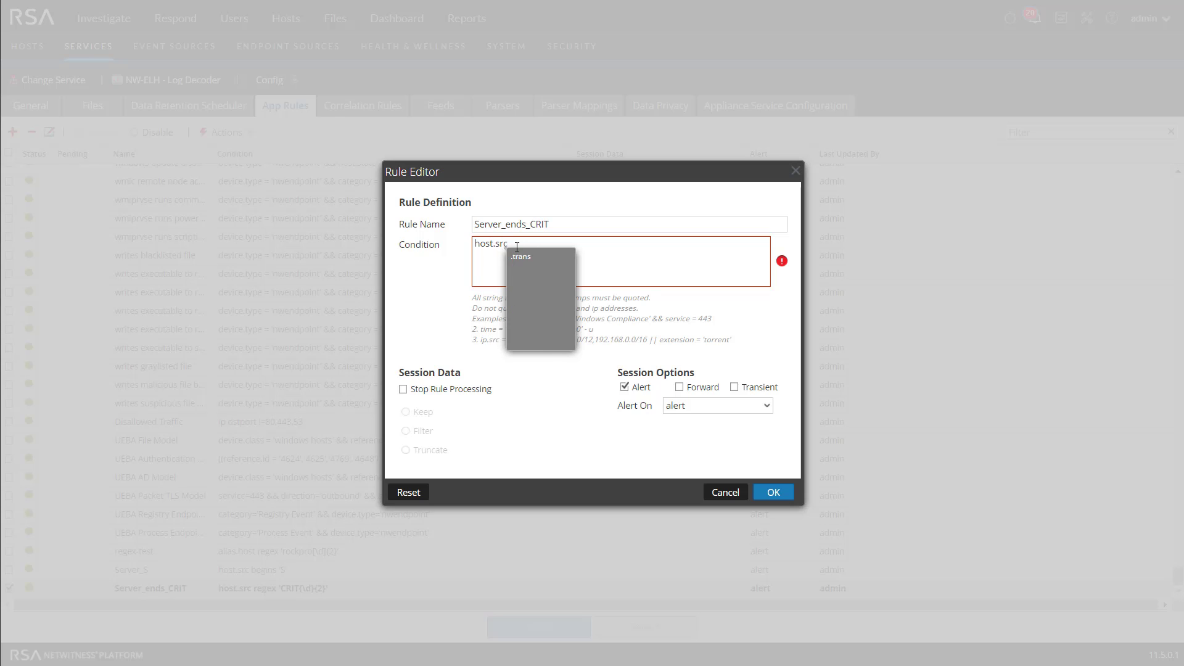
type(" regex")
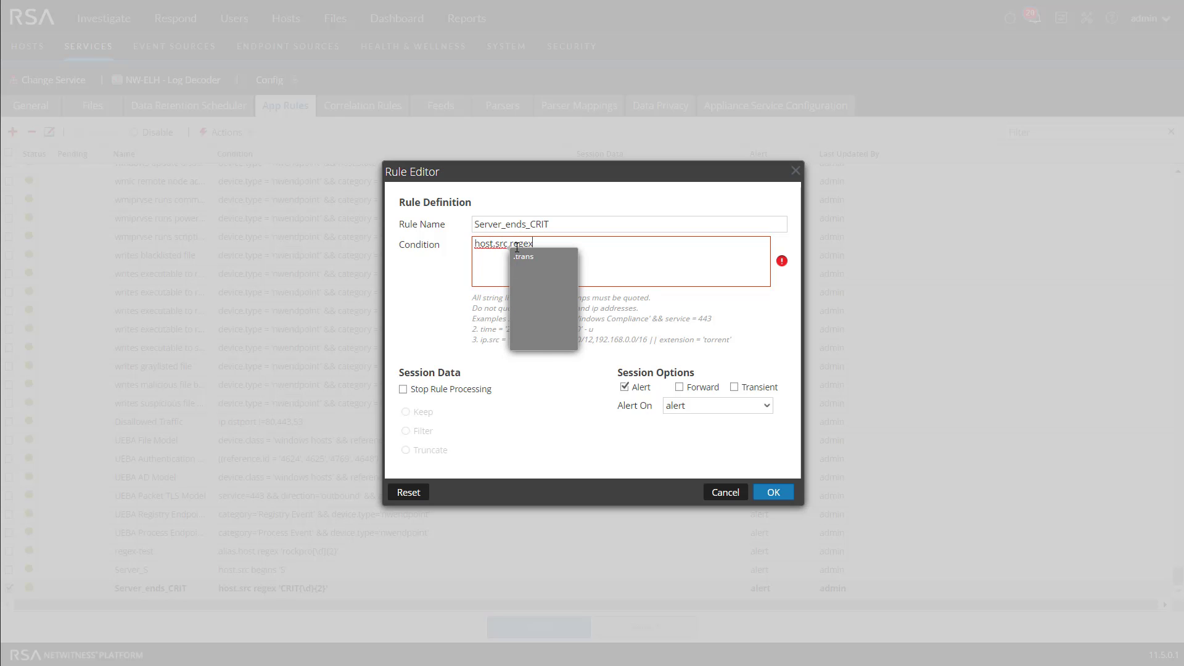
type(" 'CRIT")
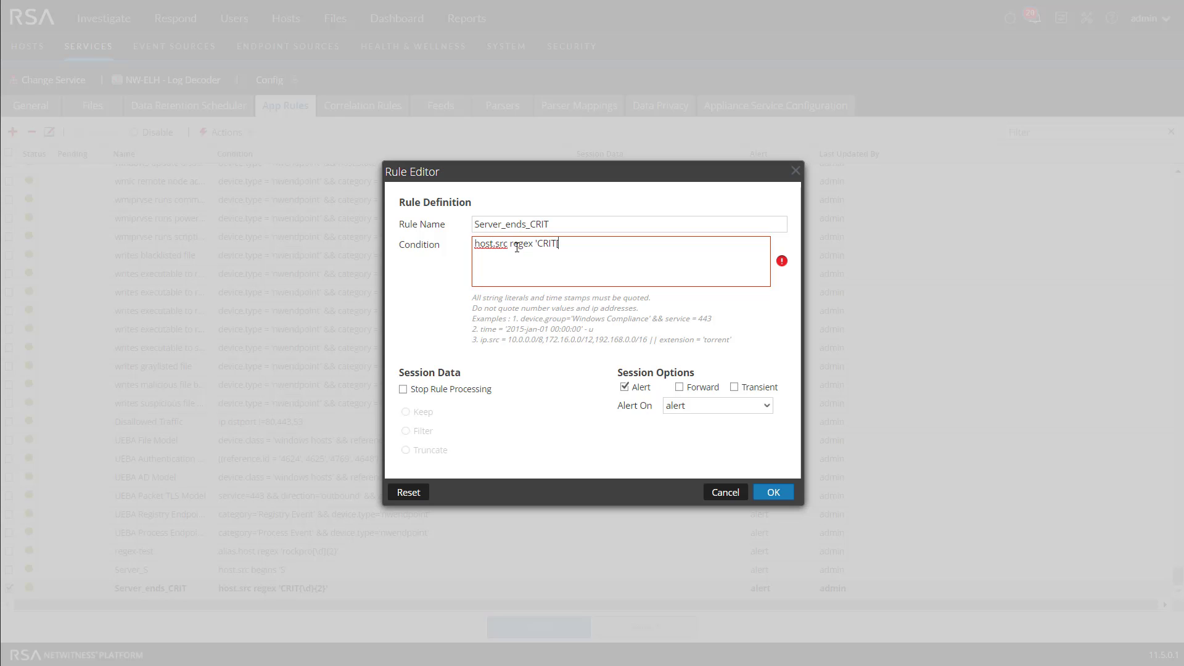
type("[\\d]{2}'")
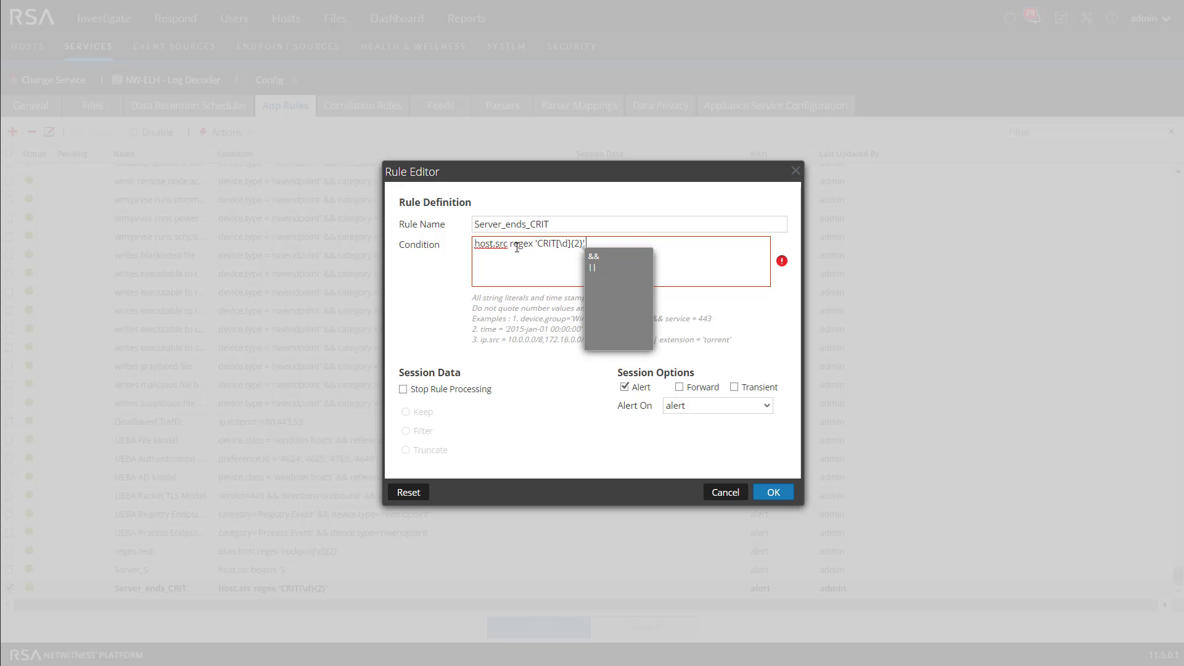
type(",")
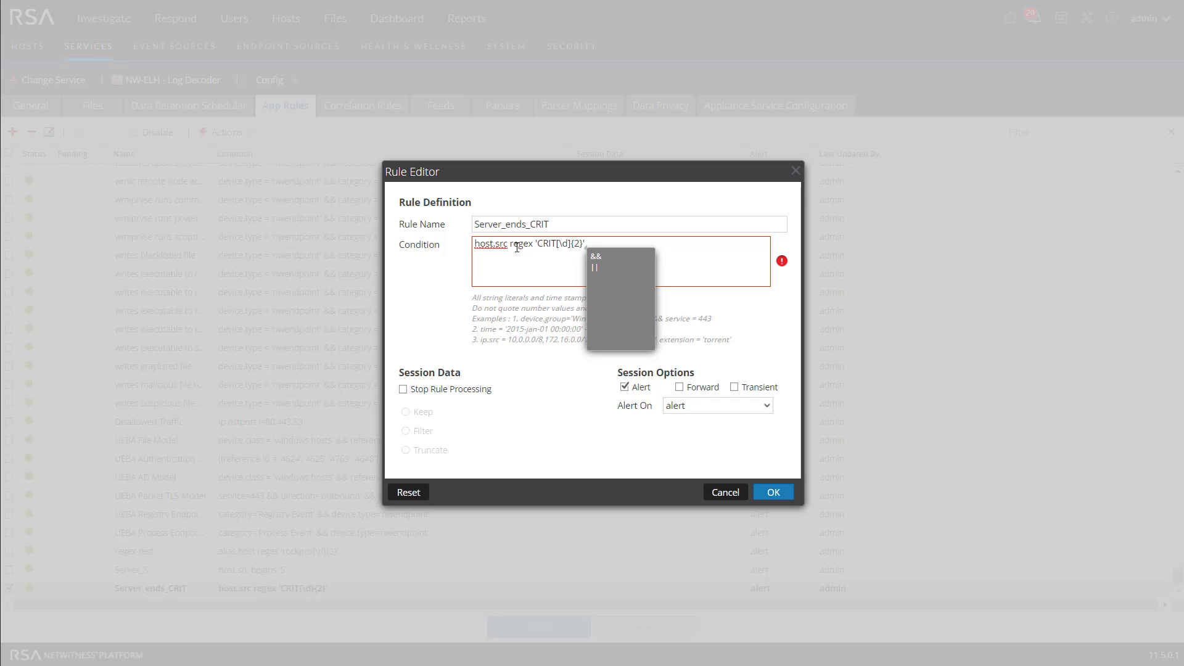
key("BackSpace")
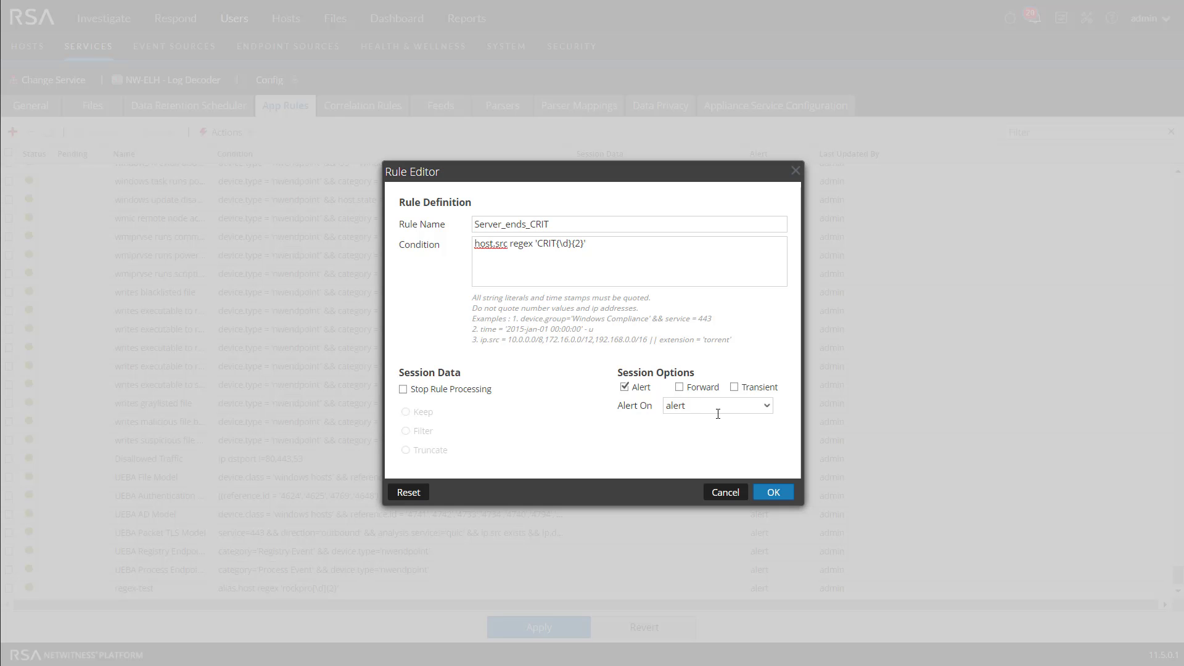
Save the Server_ends_CRIT rule and apply the pending application rule changes to the Log Decoder
left_click(781, 497)
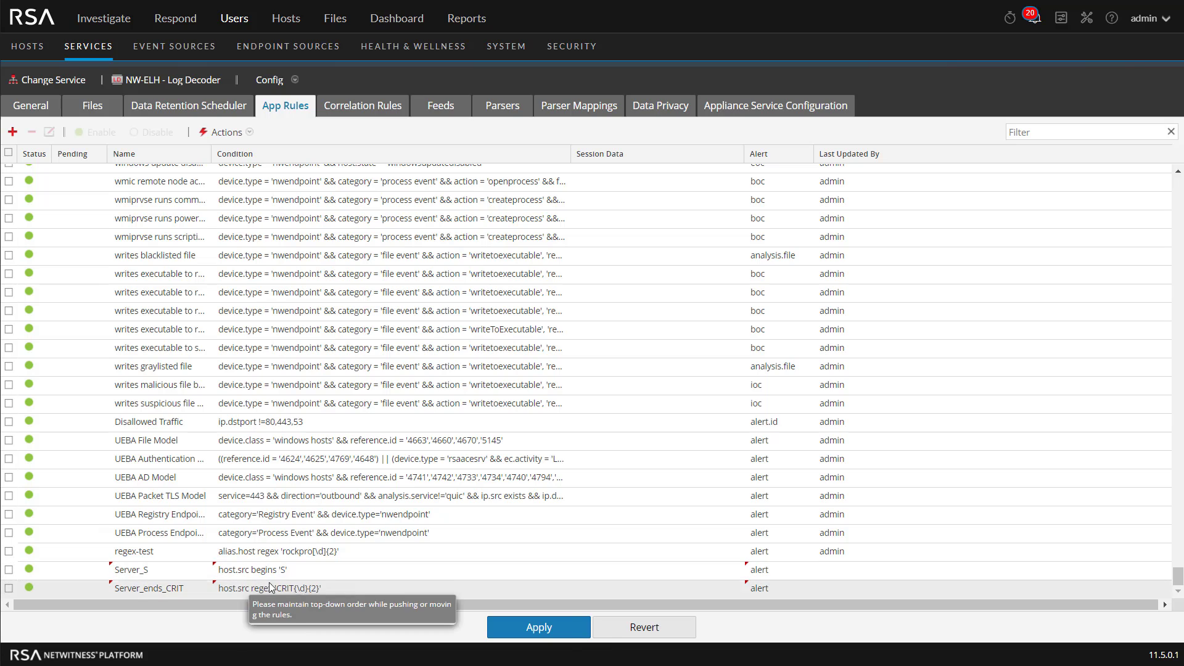
left_click(572, 635)
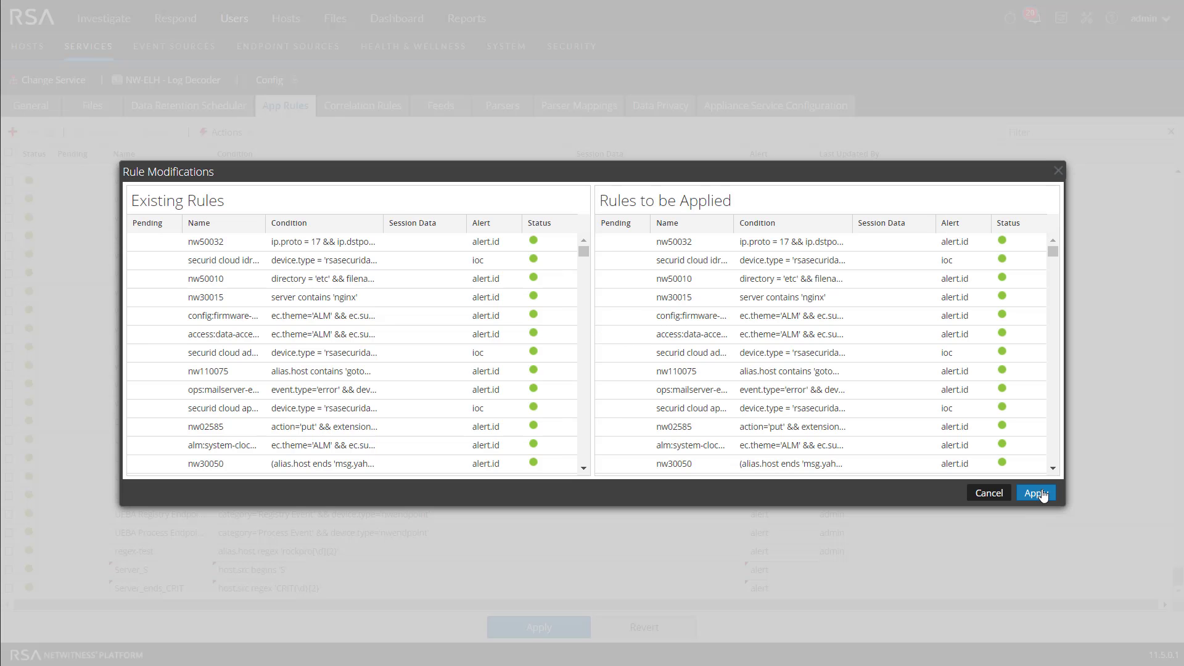
left_click(1038, 493)
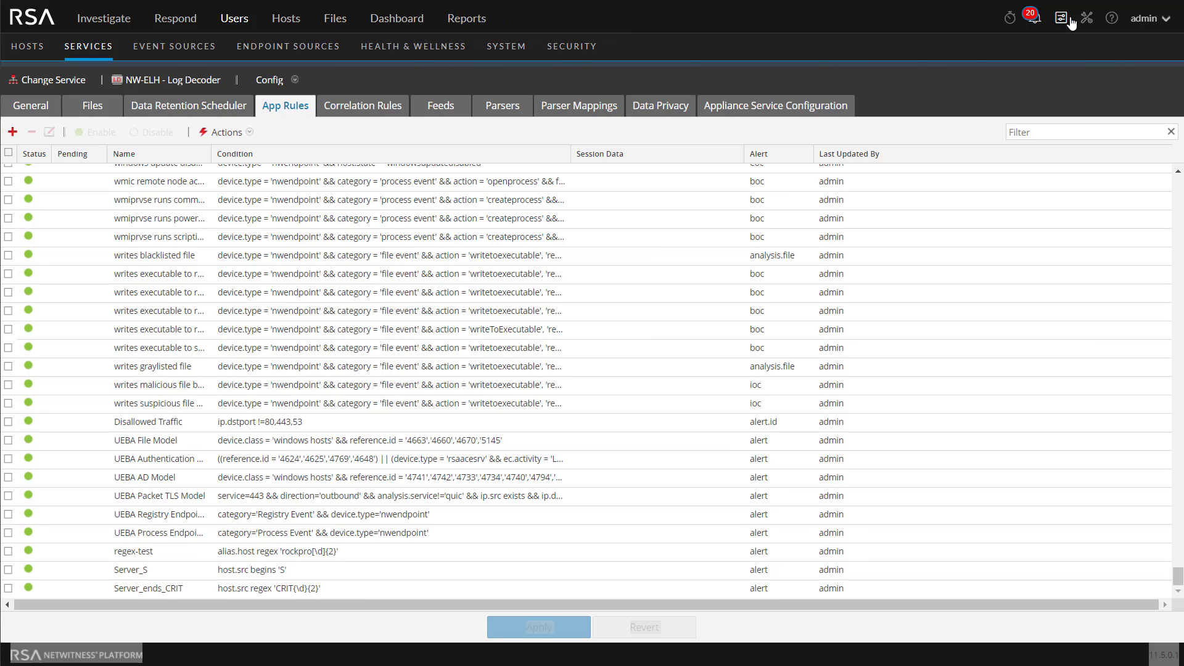
Create an ESA rule with Rule Builder, named Virus exists on High Severity Servers, with High severity
left_click(1064, 18)
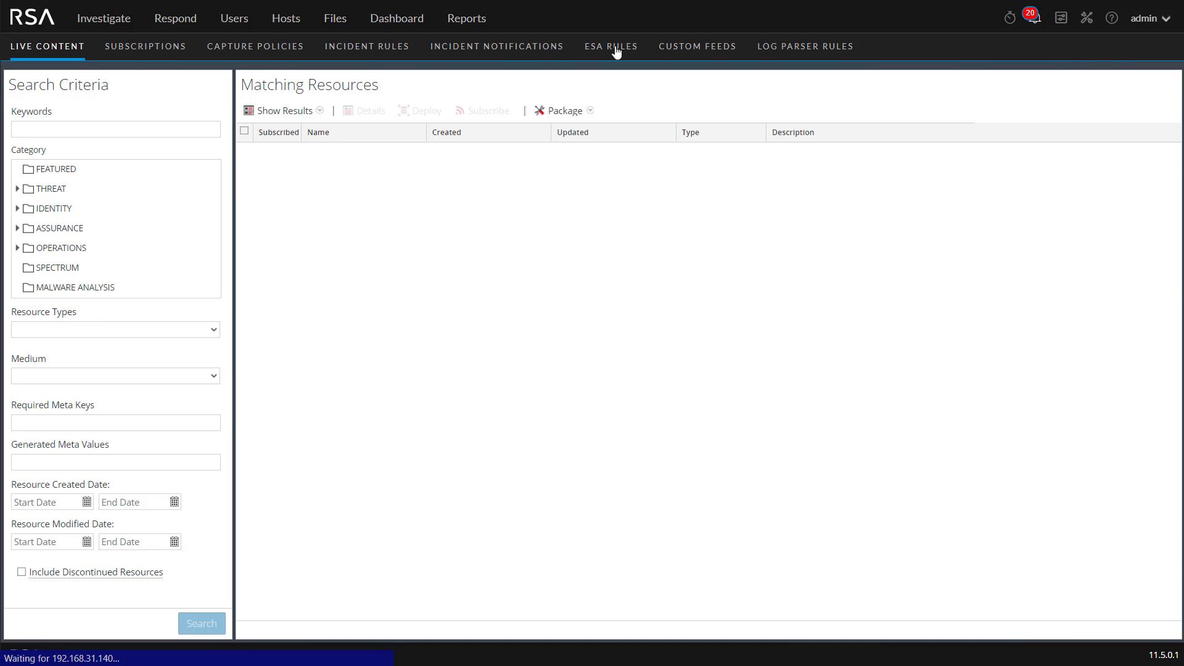
left_click(616, 48)
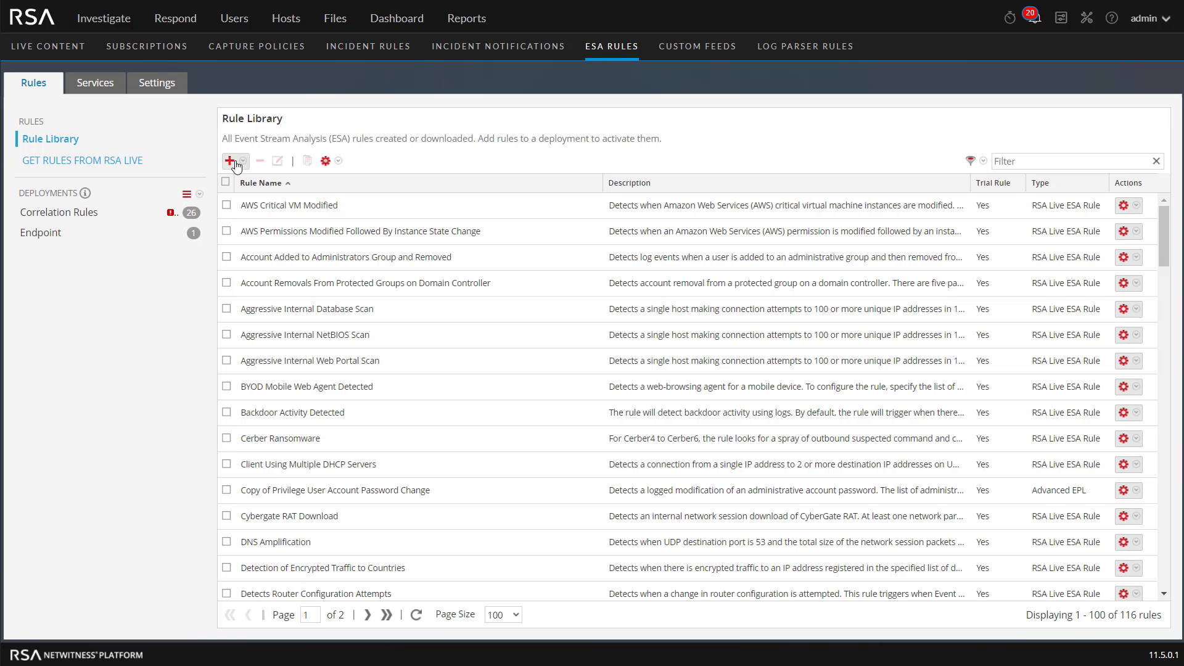
left_click(243, 161)
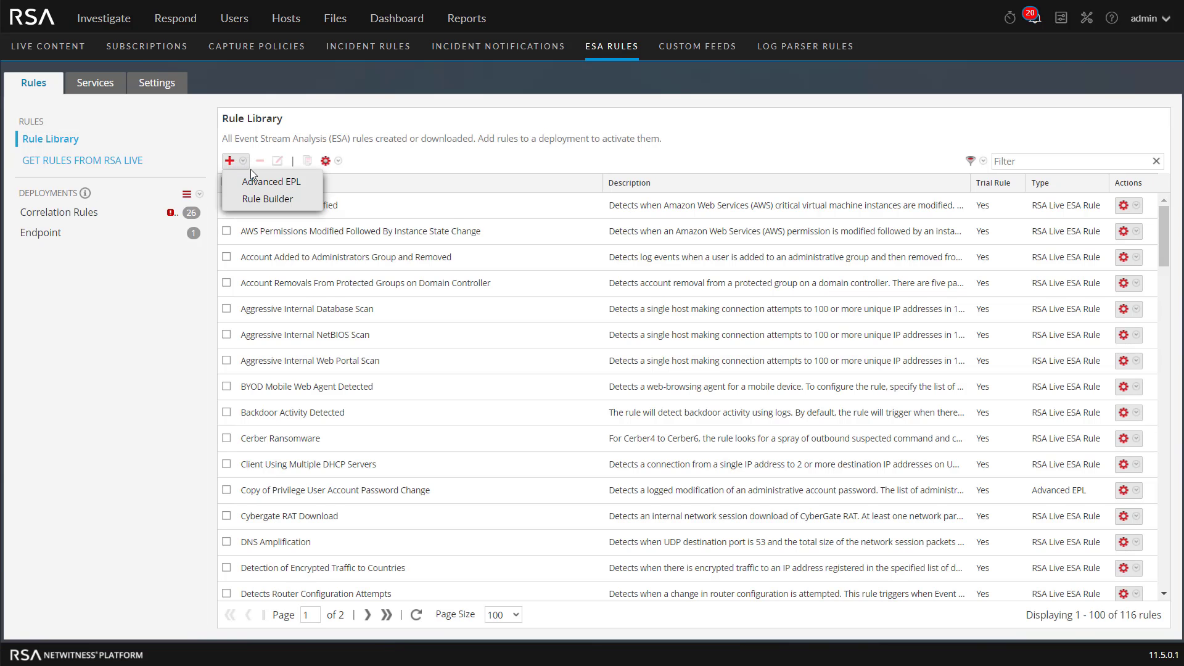
left_click(249, 199)
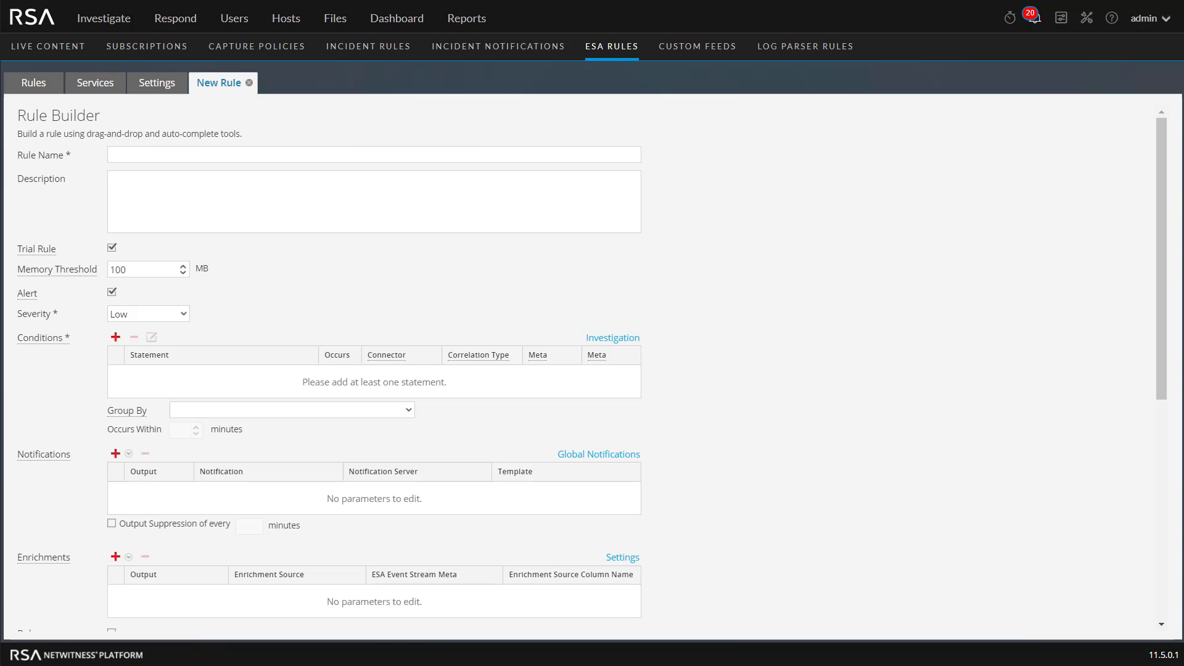
type("Virus exists on High Severity Servers")
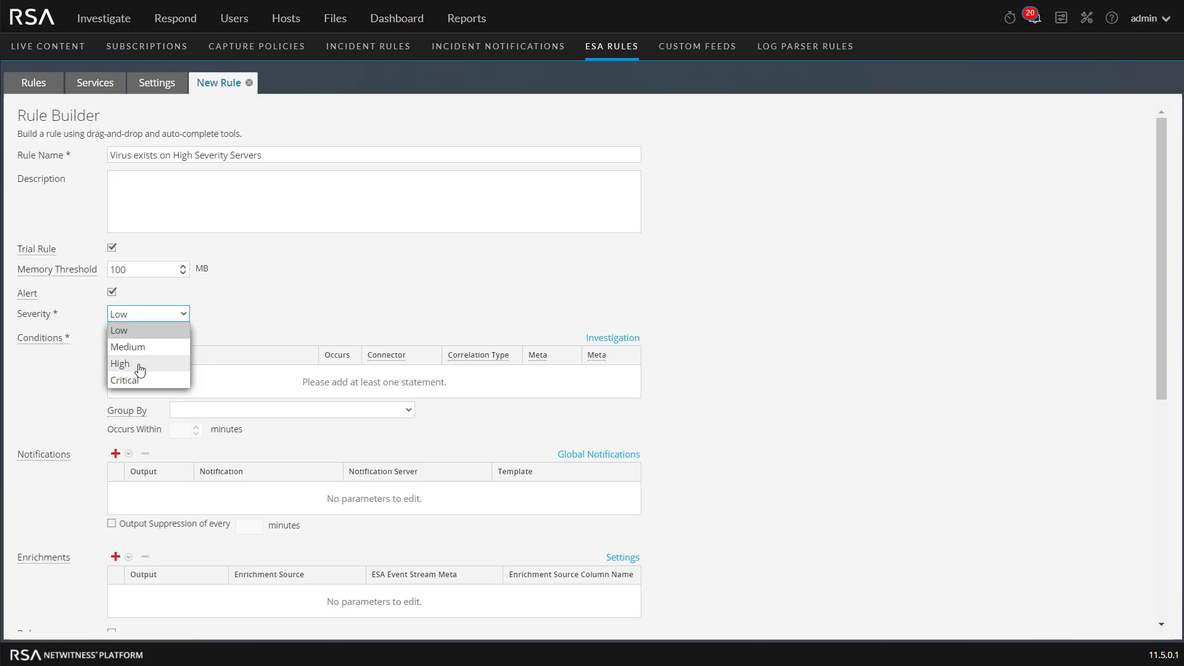
left_click(121, 364)
Add a condition statement named High Sev Servers that triggers if all conditions are met
left_click(116, 339)
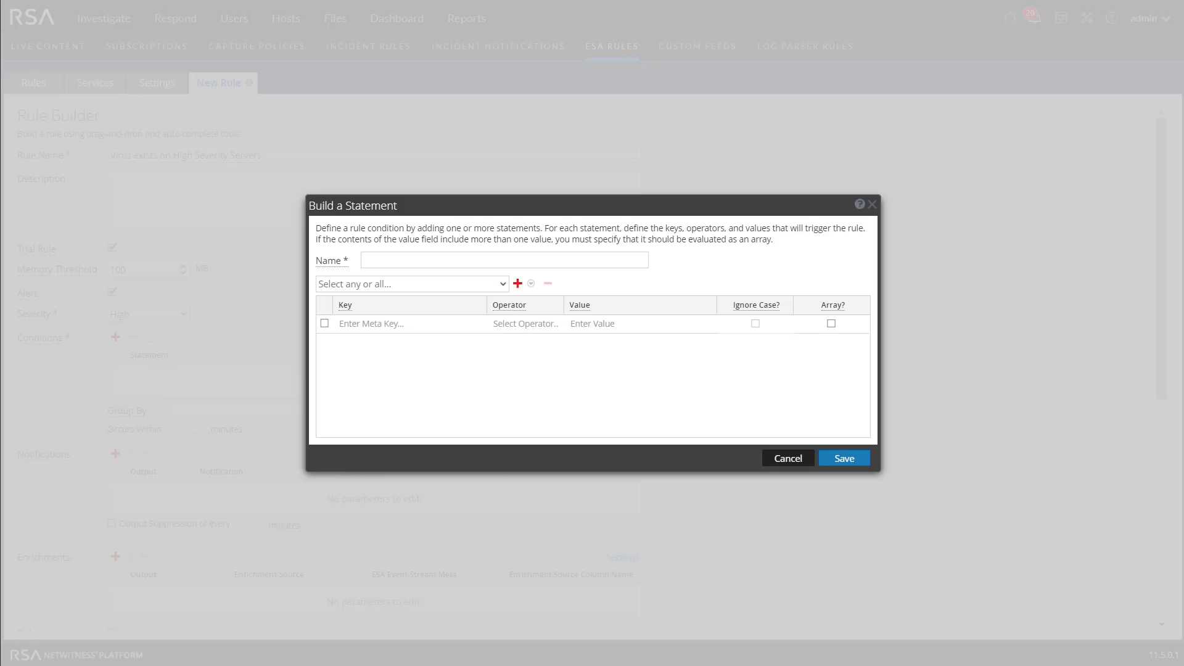
type("High Sev Servers")
left_click(503, 284)
left_click(390, 301)
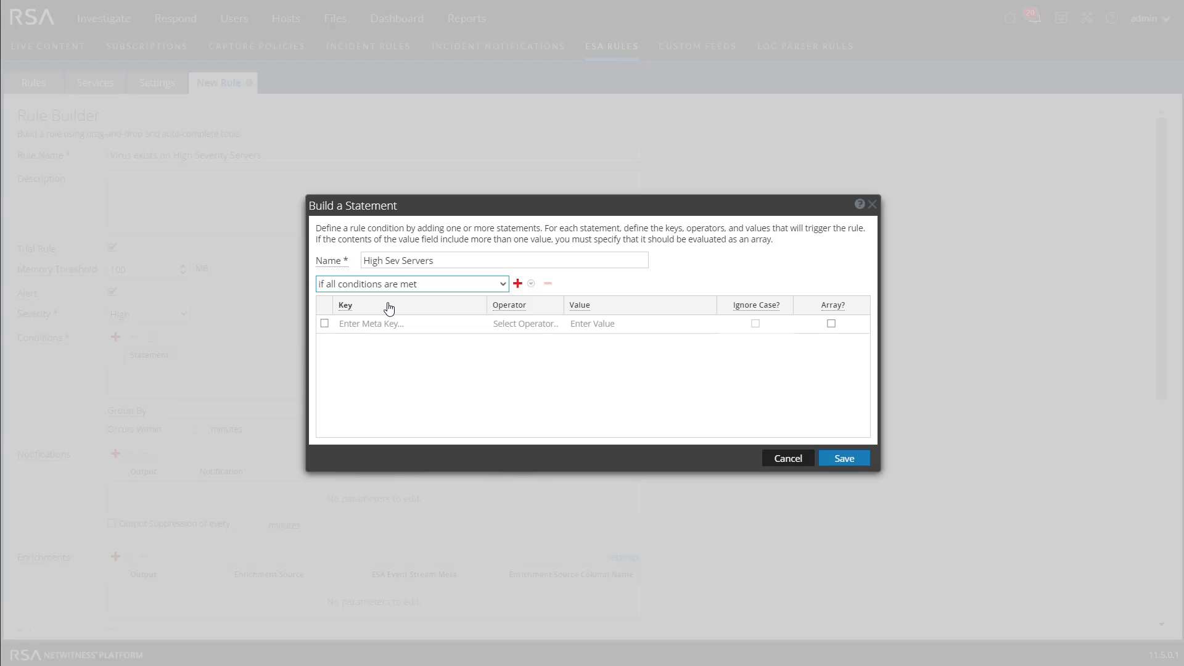
Set the statement's first condition to the virusname meta key with the operator is not null
left_click(371, 324)
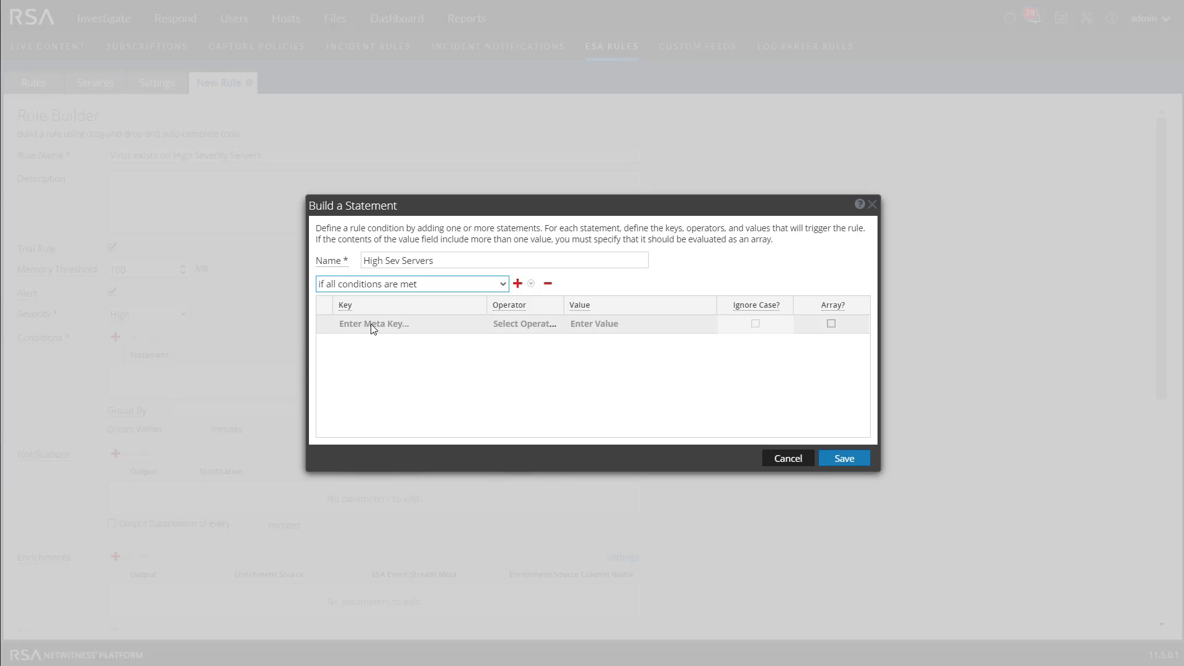
type("viru")
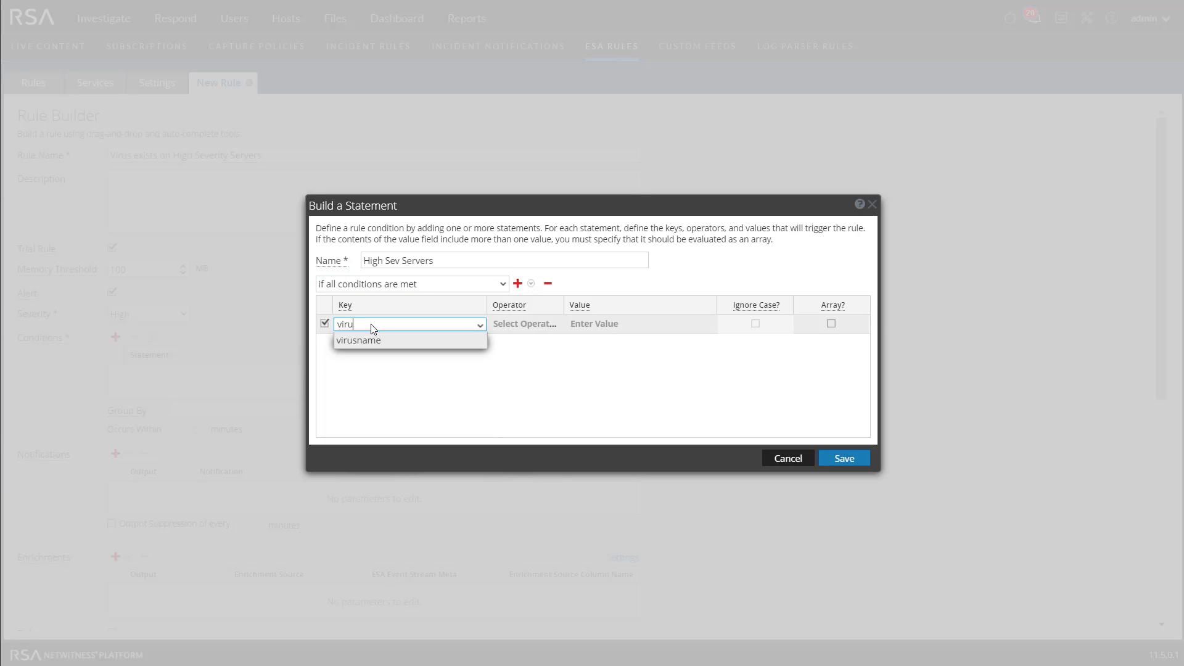
left_click(379, 340)
left_click(510, 325)
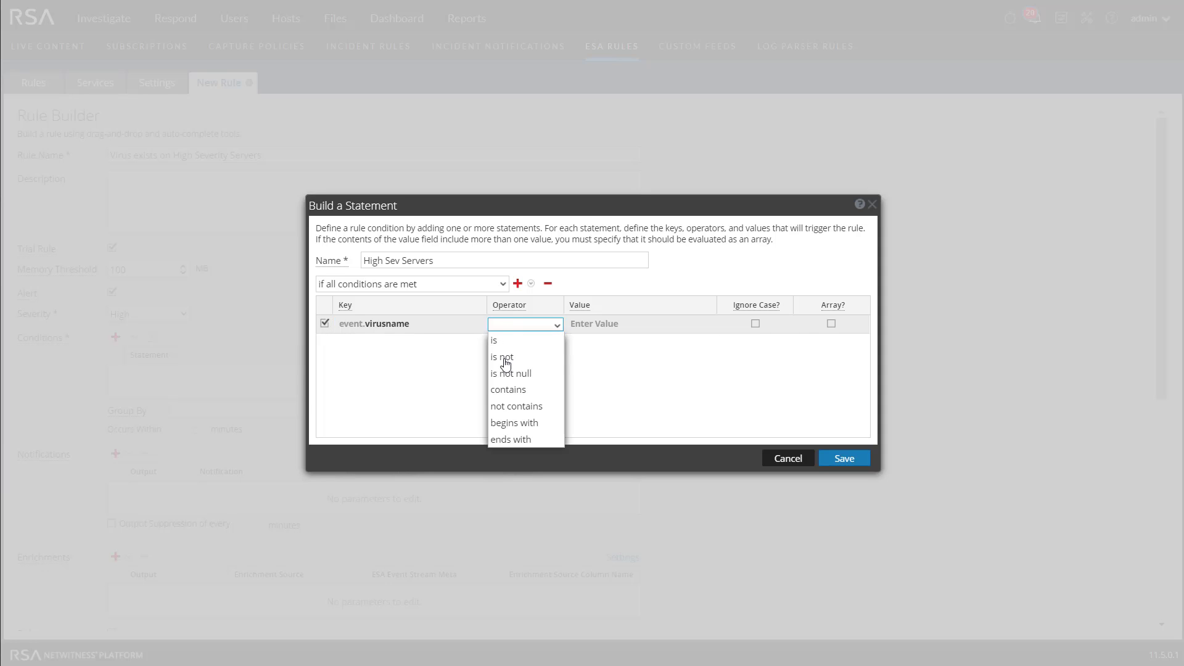
left_click(507, 374)
Add a second meta condition, alert is one of Server_S, and save the High Sev Servers statement
left_click(518, 284)
left_click(536, 301)
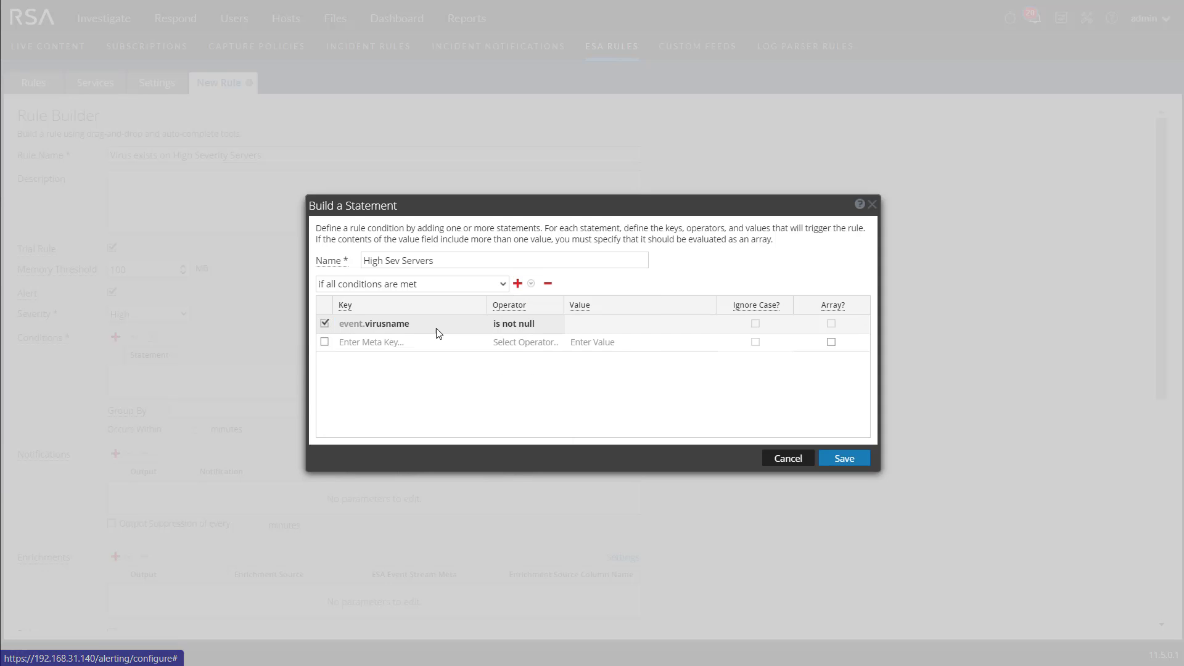
left_click(419, 343)
type("alert")
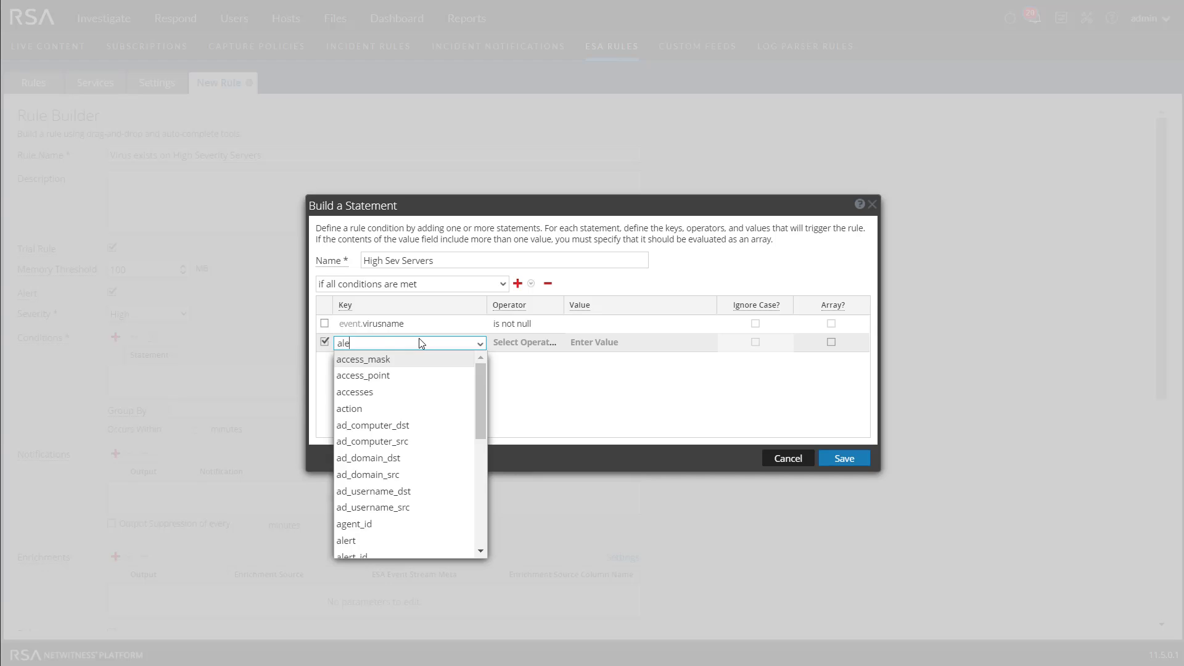
key("Return")
left_click(511, 344)
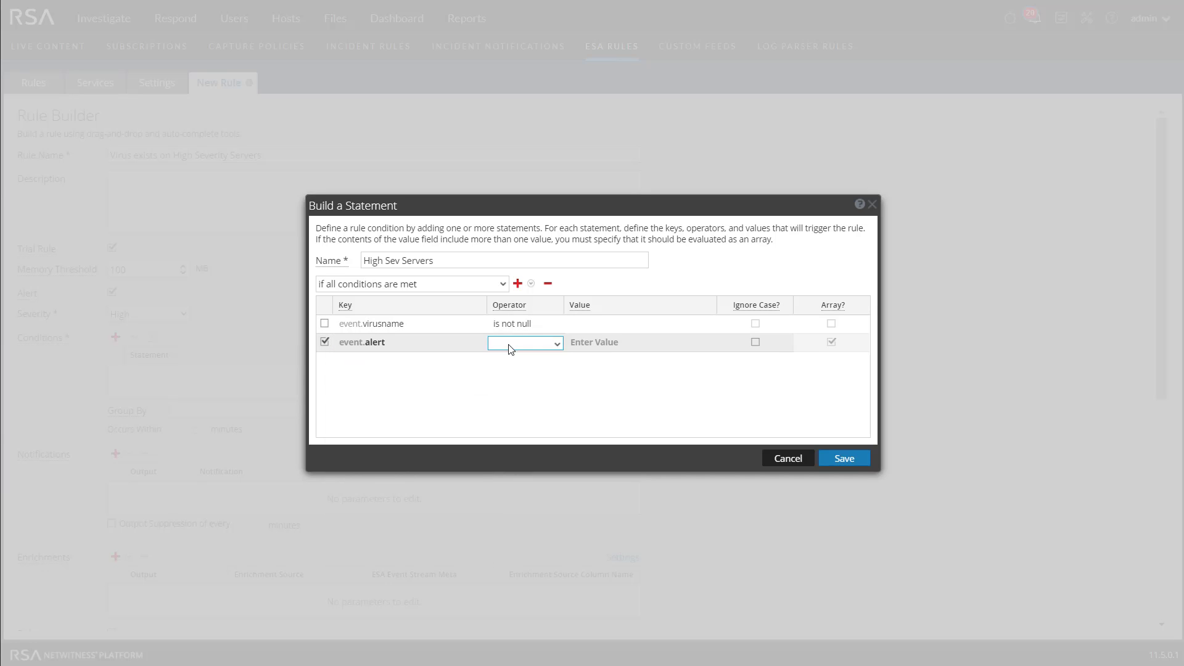
left_click(510, 374)
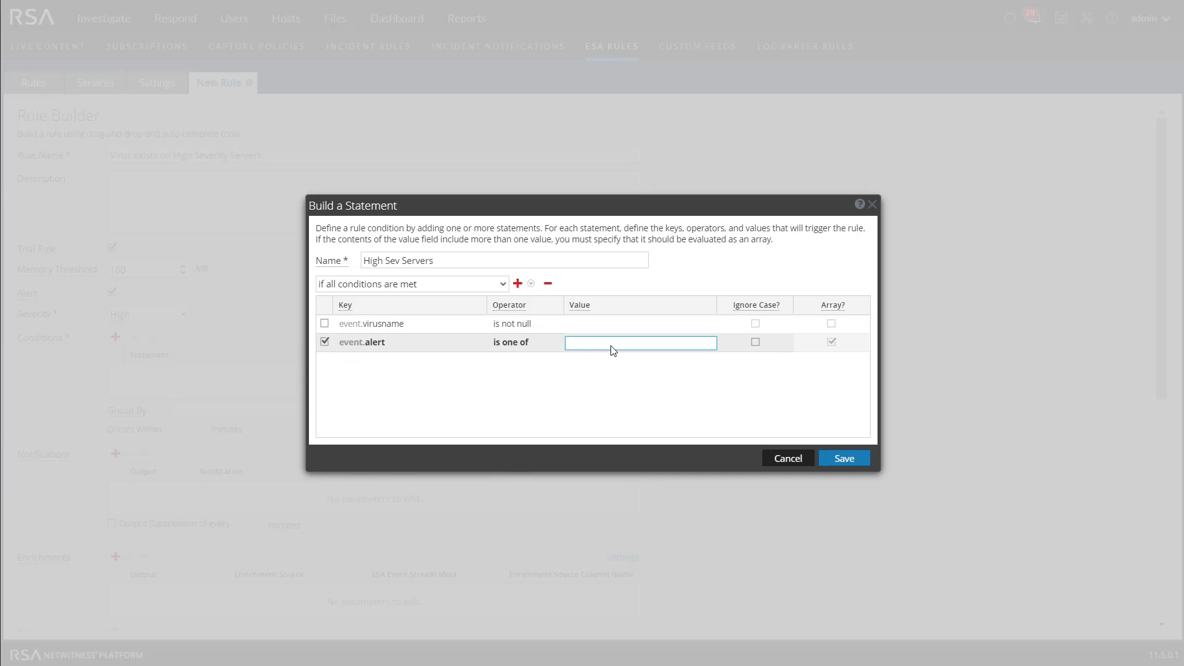
type("Server_S")
left_click(588, 422)
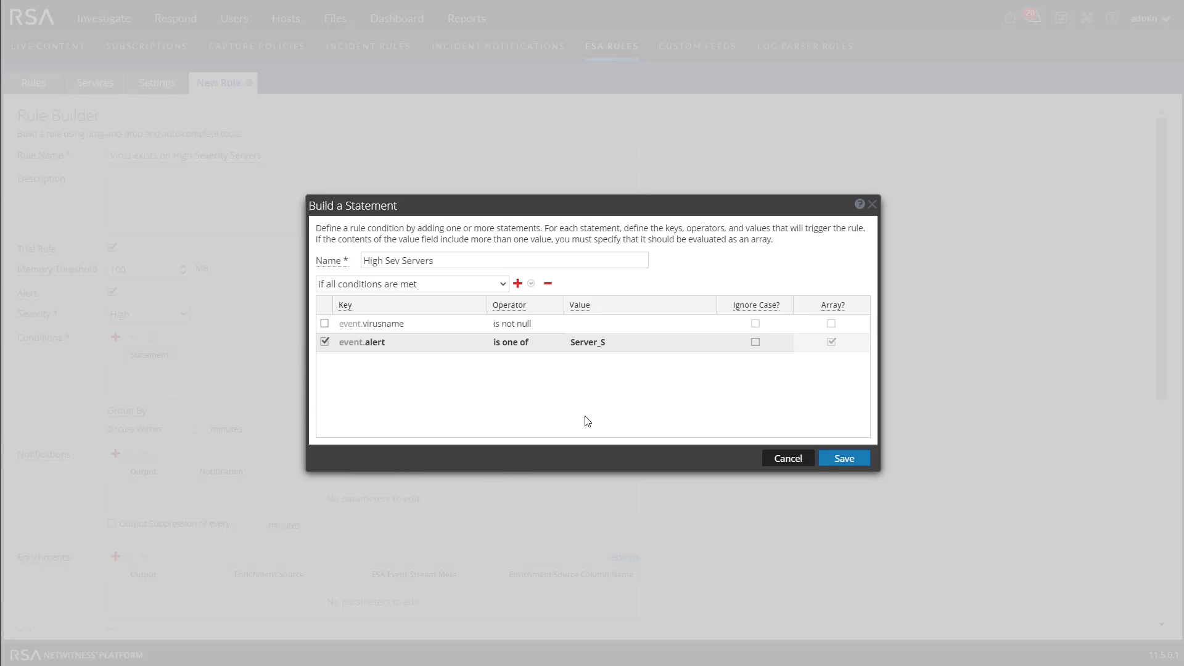
left_click(827, 459)
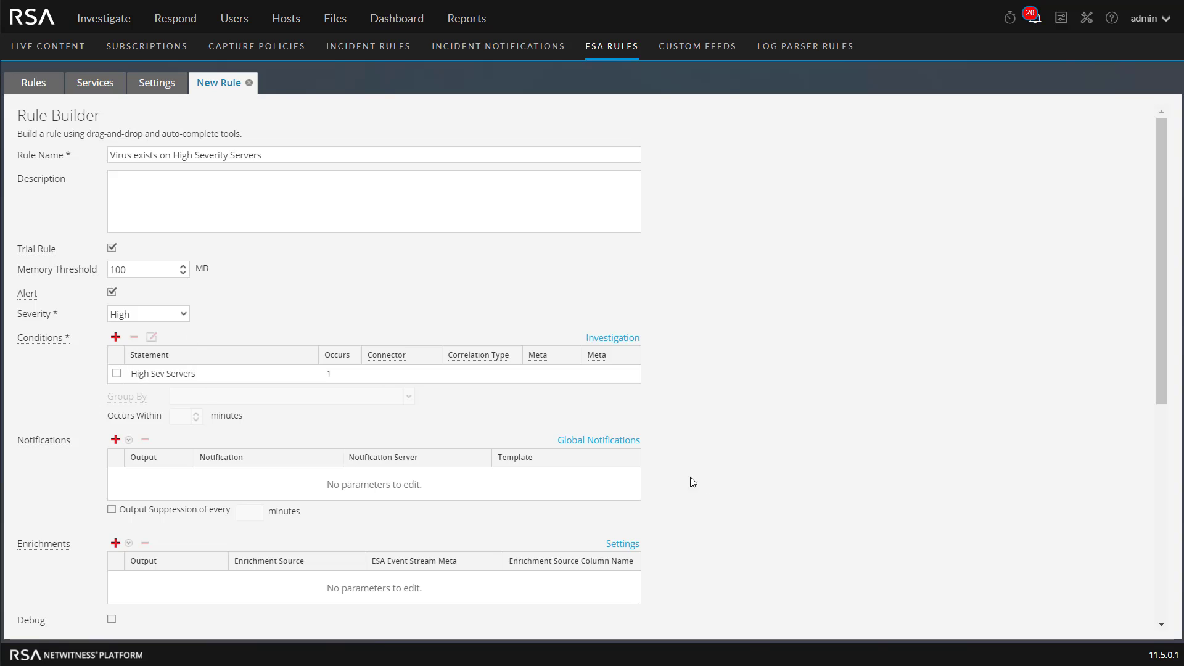
Save the Virus exists on High Severity Servers rule without adding a notification and close it
left_click(116, 439)
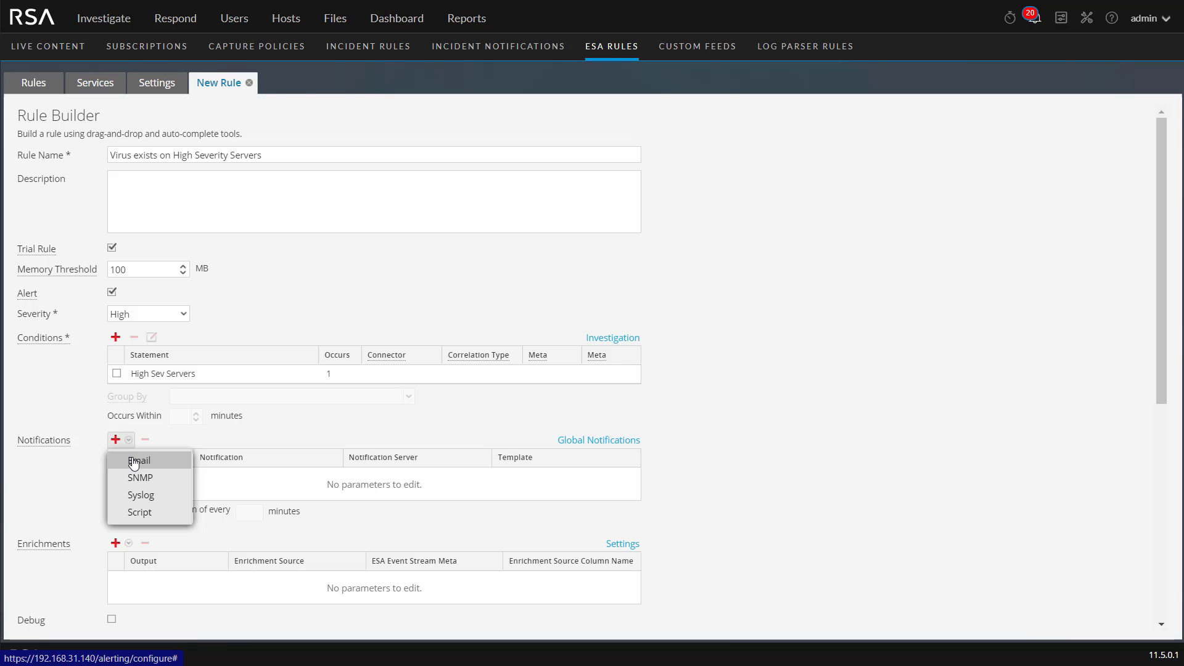
left_click(855, 502)
scroll(855, 503, "down", 5)
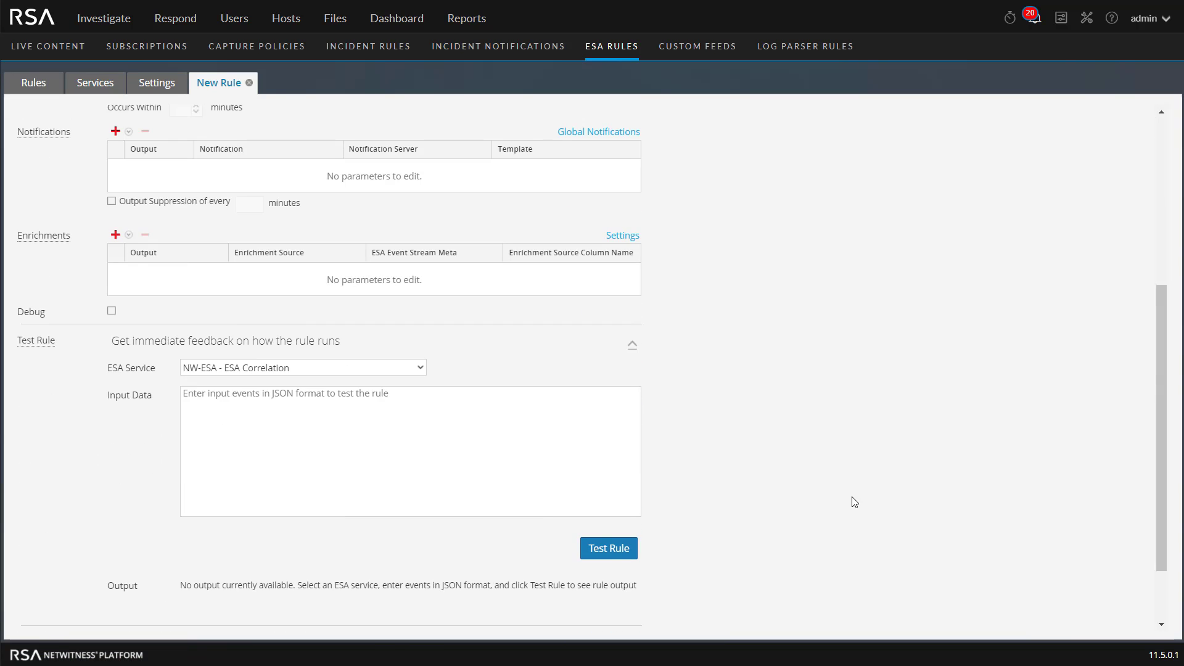
scroll(845, 499, "down", 2)
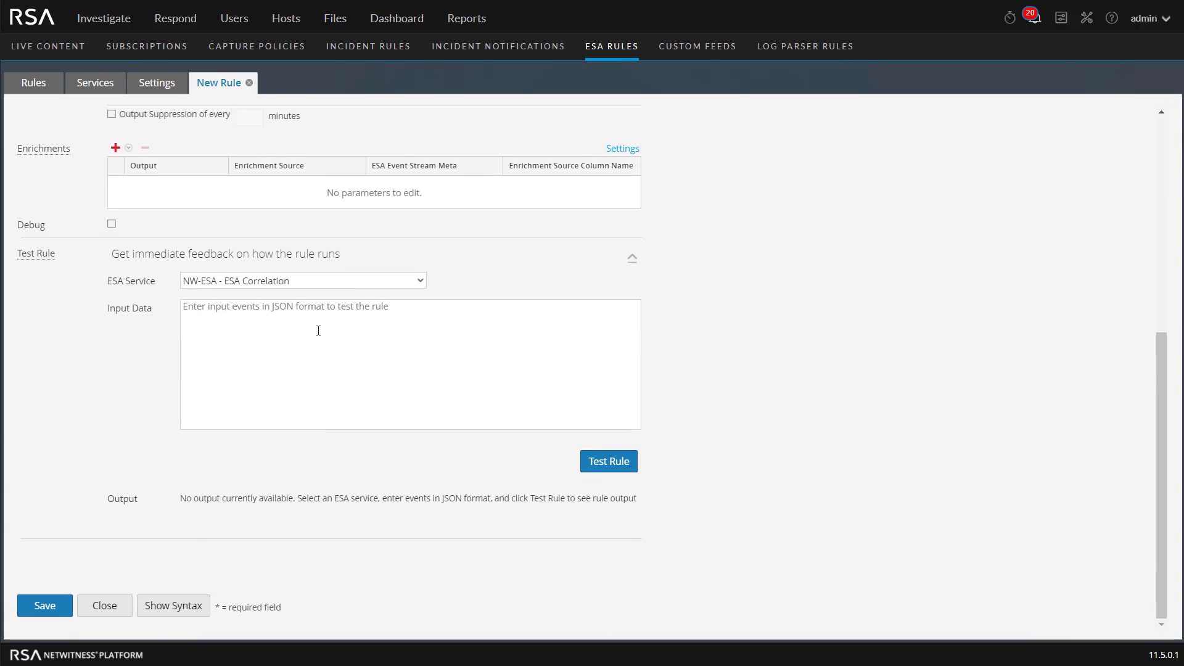
left_click(51, 609)
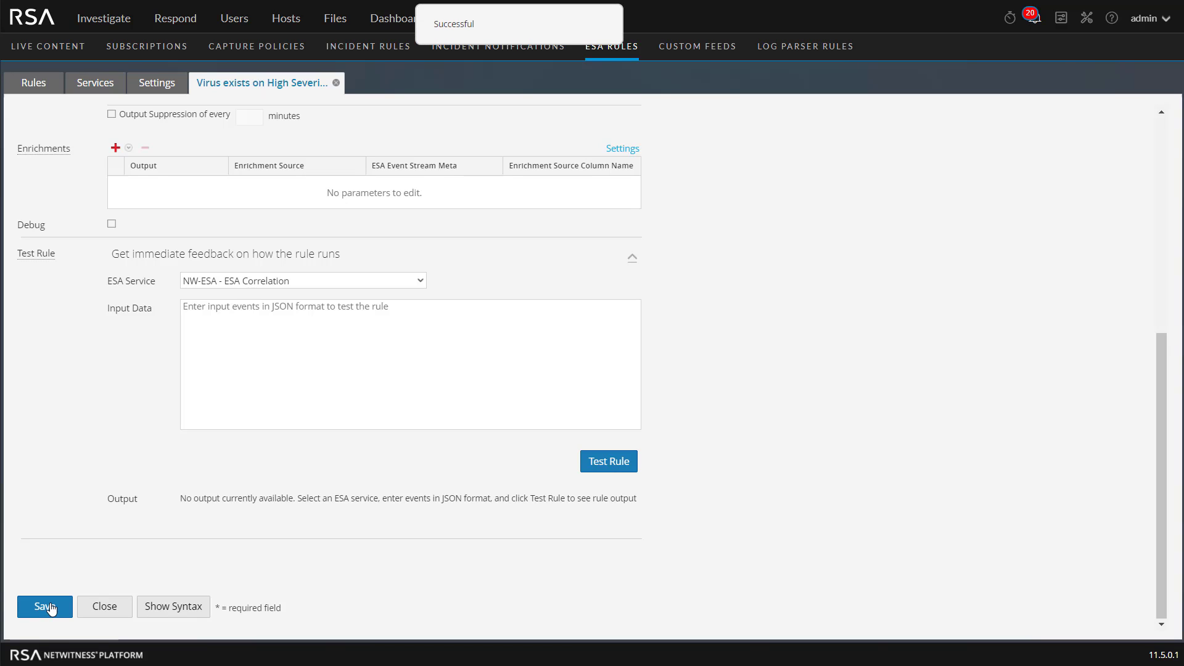
left_click(336, 82)
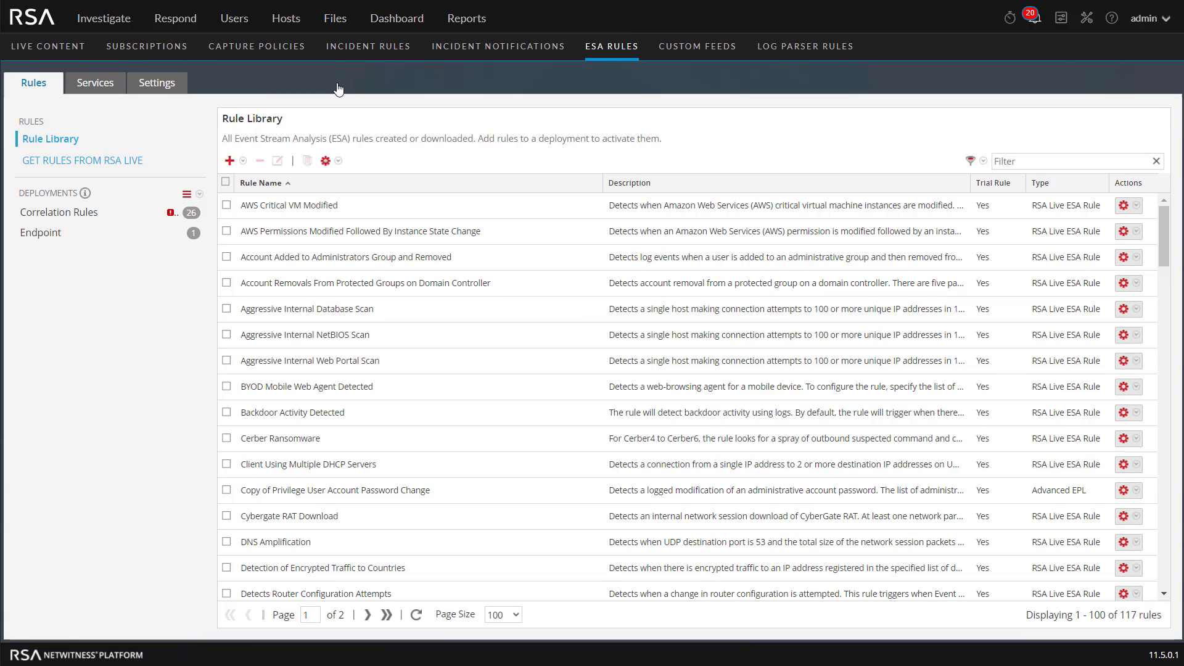
Create another ESA rule with Rule Builder, named Virus on Critical Servers, with Critical severity
left_click(232, 161)
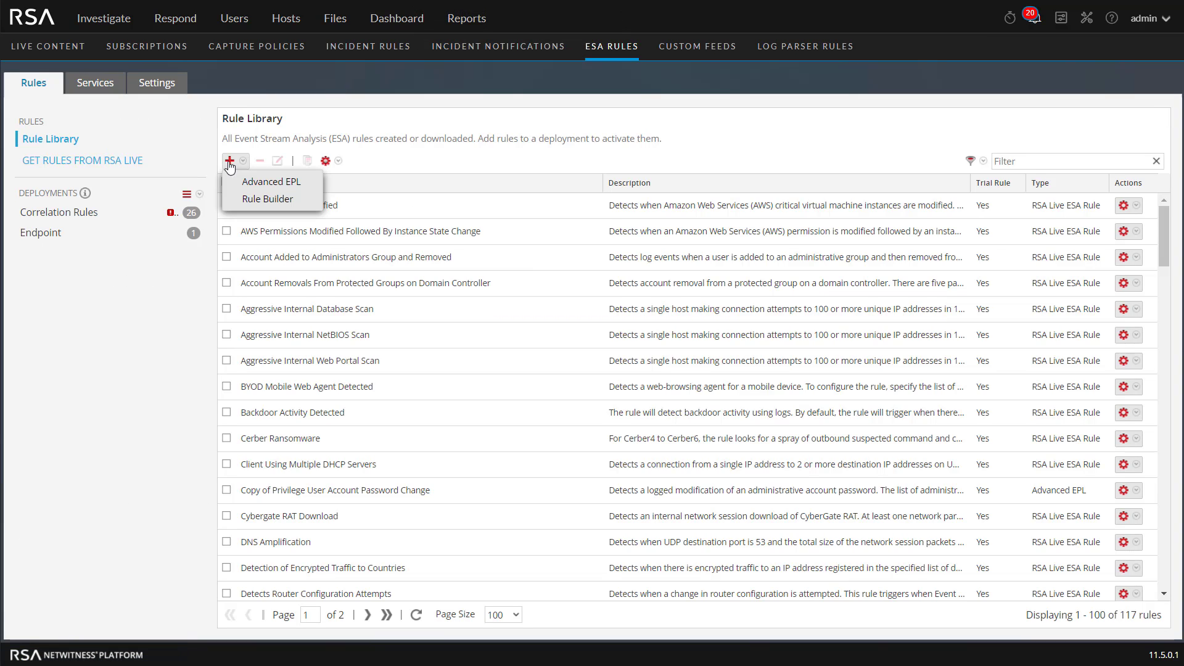
left_click(267, 198)
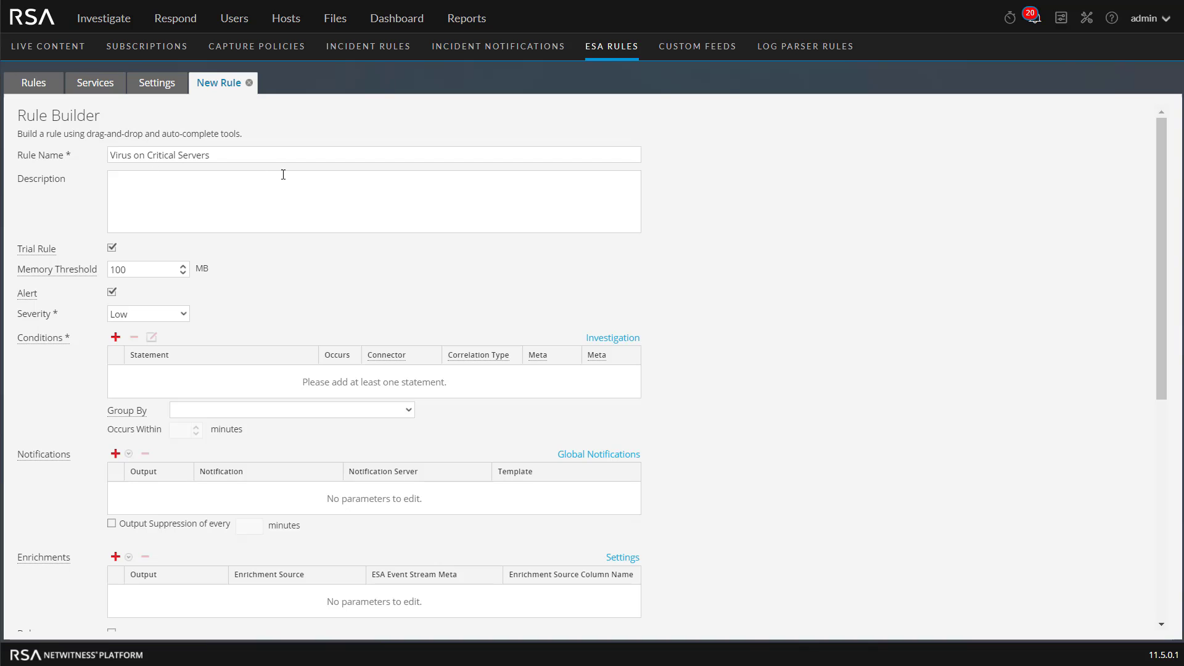
left_click(183, 315)
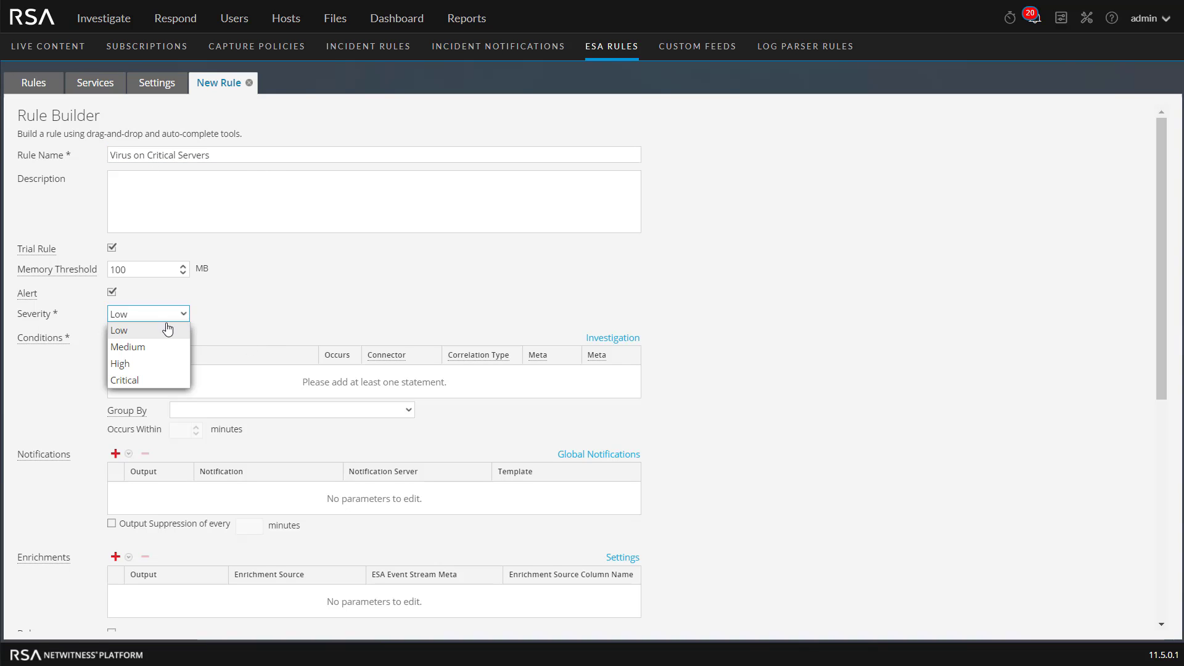
left_click(125, 380)
Add a condition statement named Virus Detected on Critical Servers that triggers if all conditions are met
left_click(115, 338)
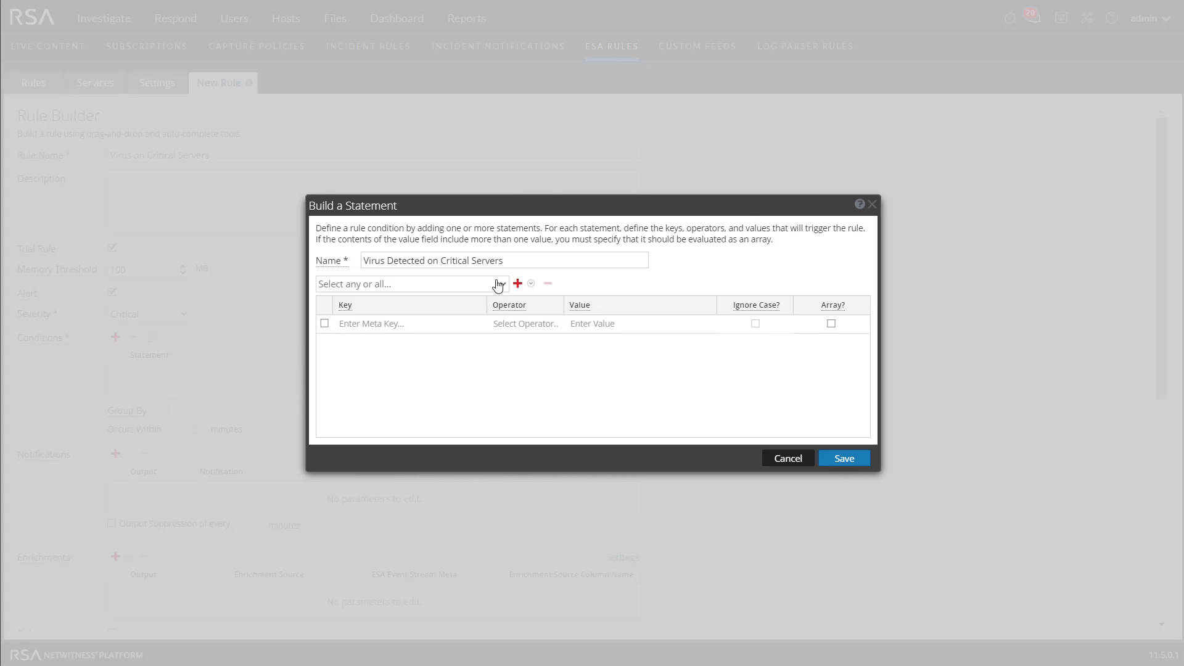
left_click(497, 283)
left_click(392, 301)
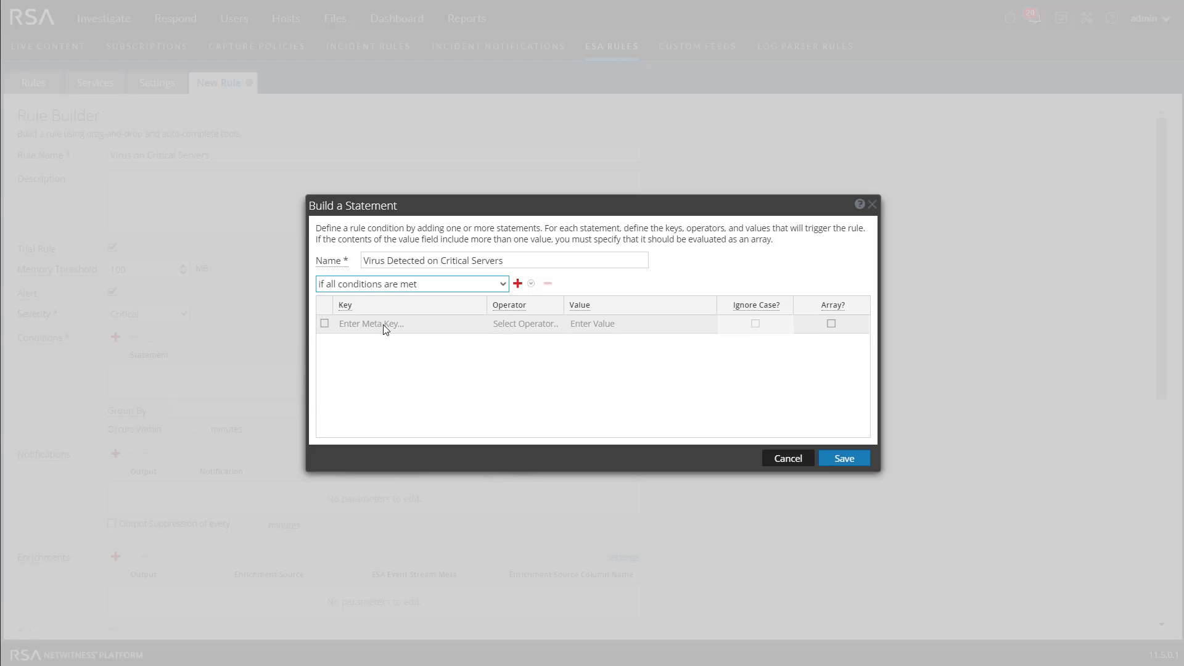
Define the first condition of the critical servers statement as virusname is not null
left_click(386, 324)
type("virus")
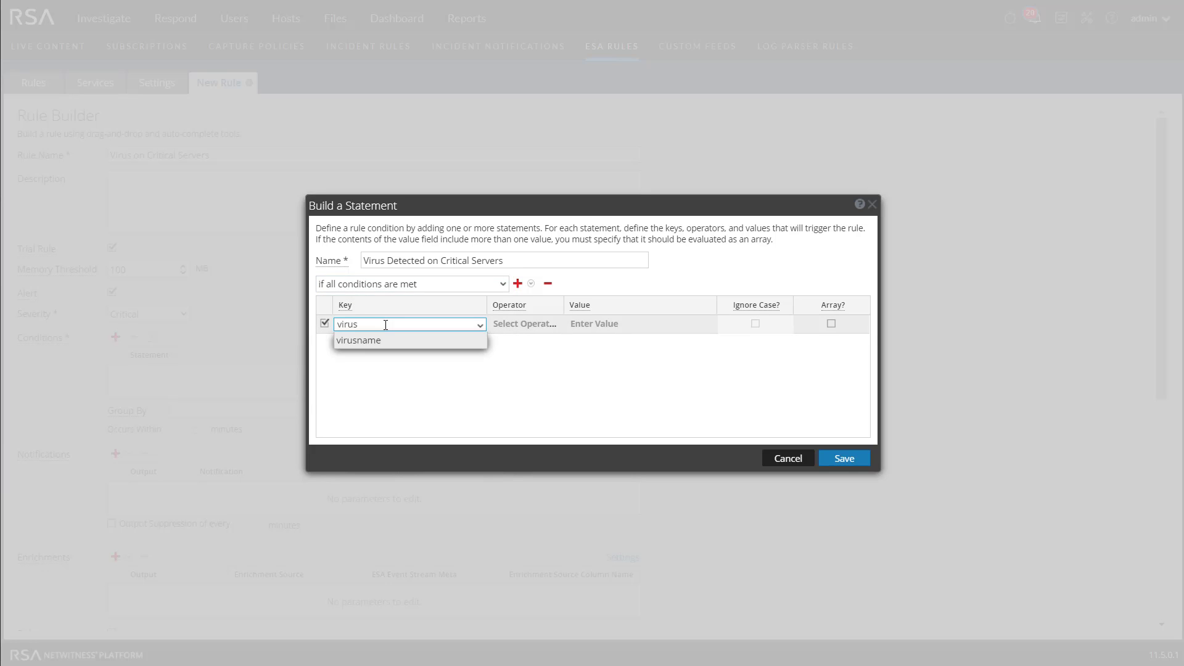
left_click(386, 340)
left_click(519, 325)
left_click(520, 388)
Add a meta condition, alert is one of Server_ends_CRIT, and save the Virus Detected on Critical Servers statement
left_click(520, 284)
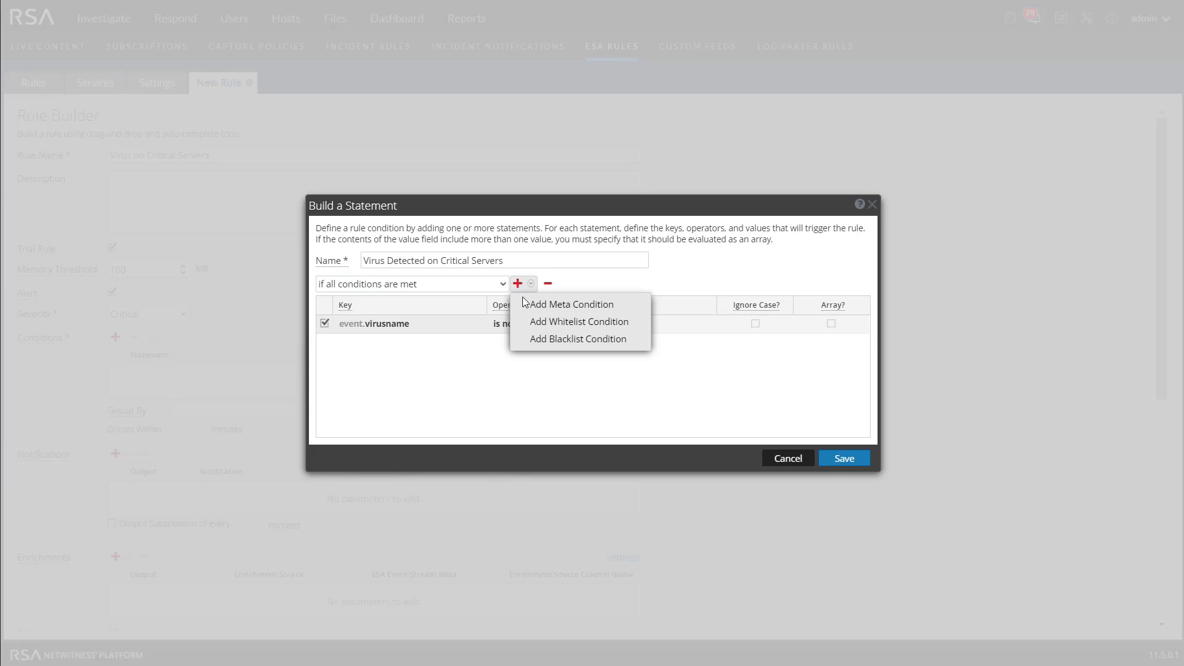
left_click(532, 305)
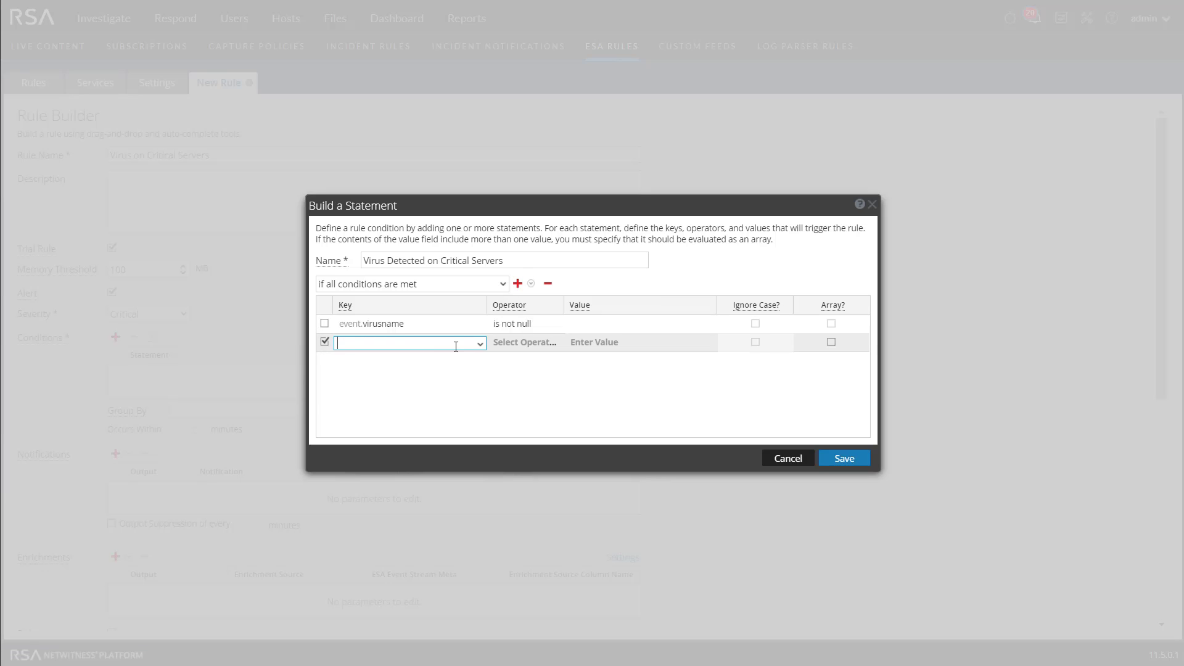
type("alert")
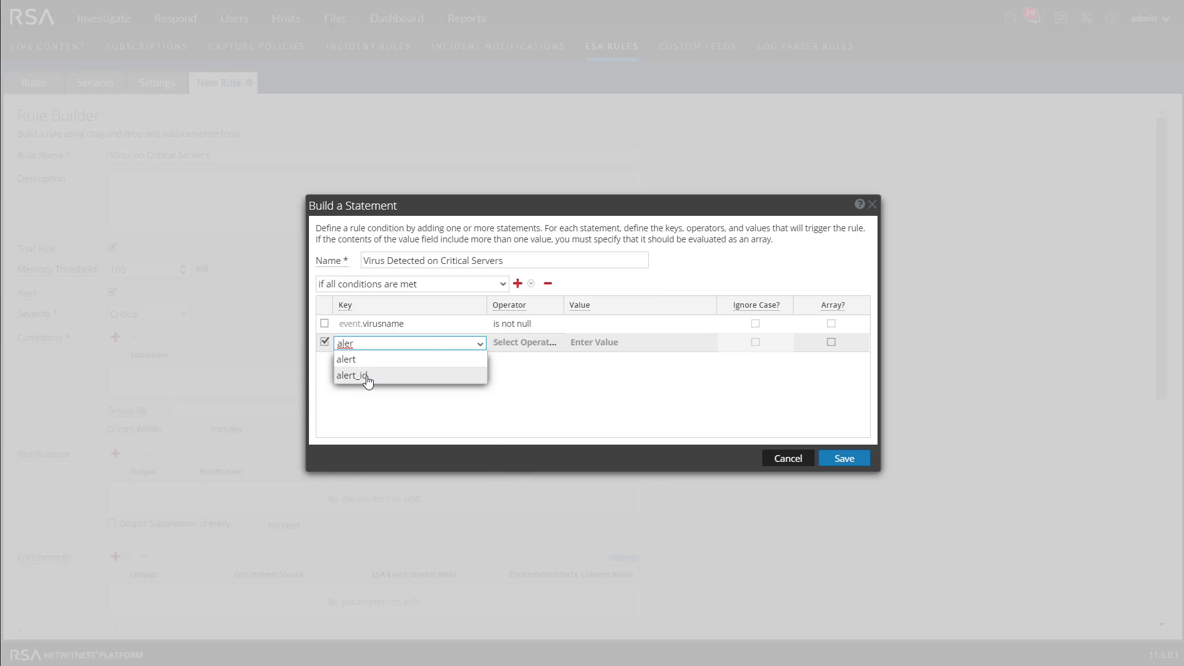
left_click(363, 361)
left_click(608, 343)
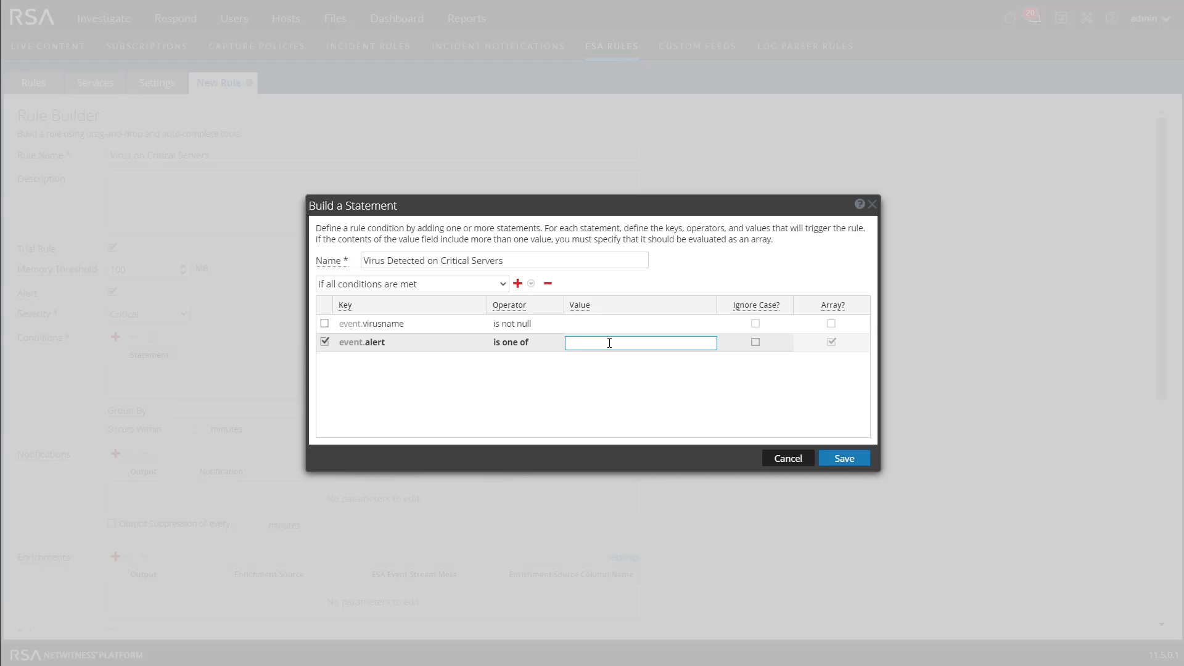
type("Server_ends_CRIT")
left_click(676, 380)
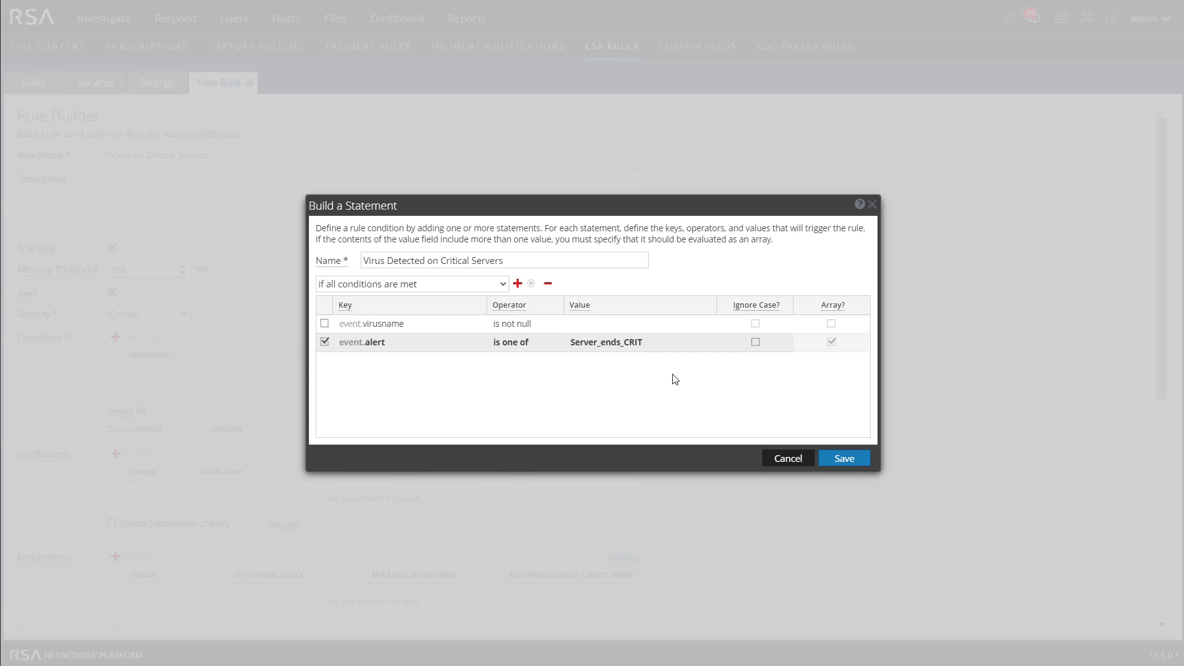
left_click(845, 459)
Save the Virus on Critical Servers rule and close it
scroll(239, 448, "down", 1)
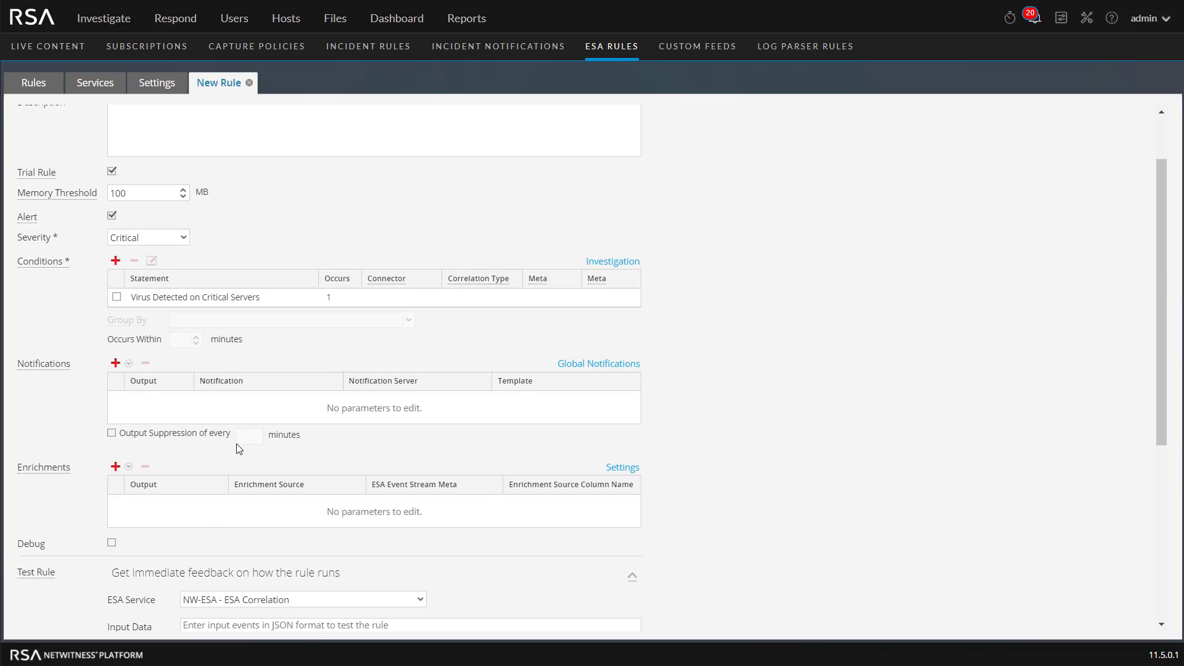
scroll(239, 448, "down", 3)
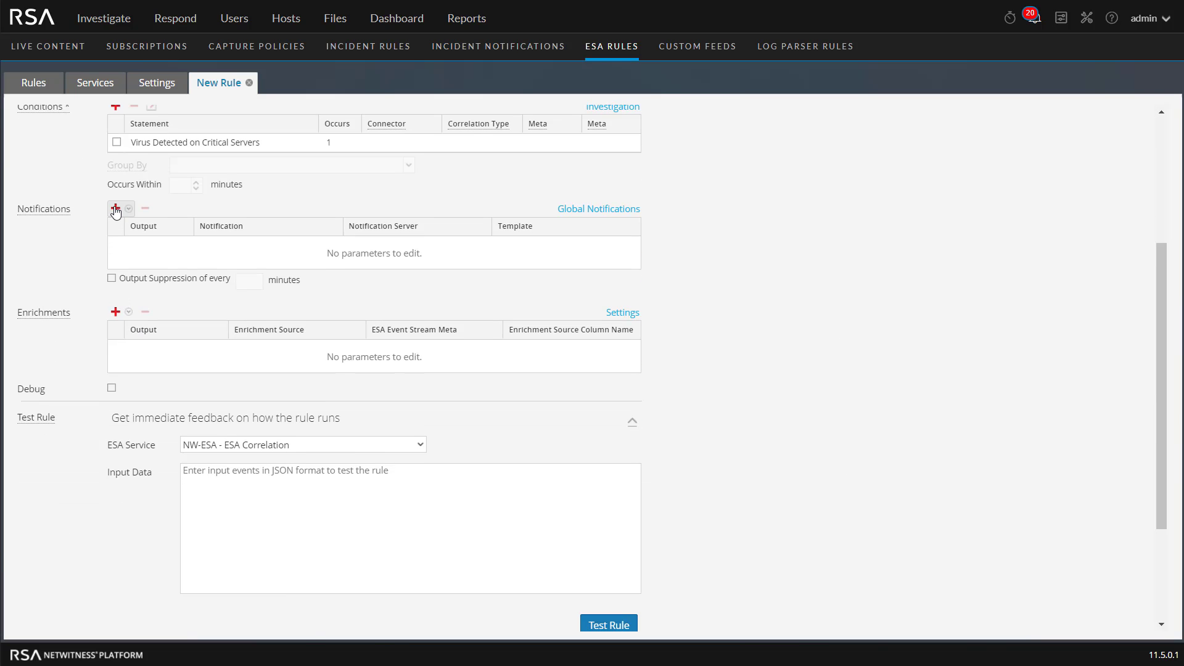
scroll(53, 475, "down", 3)
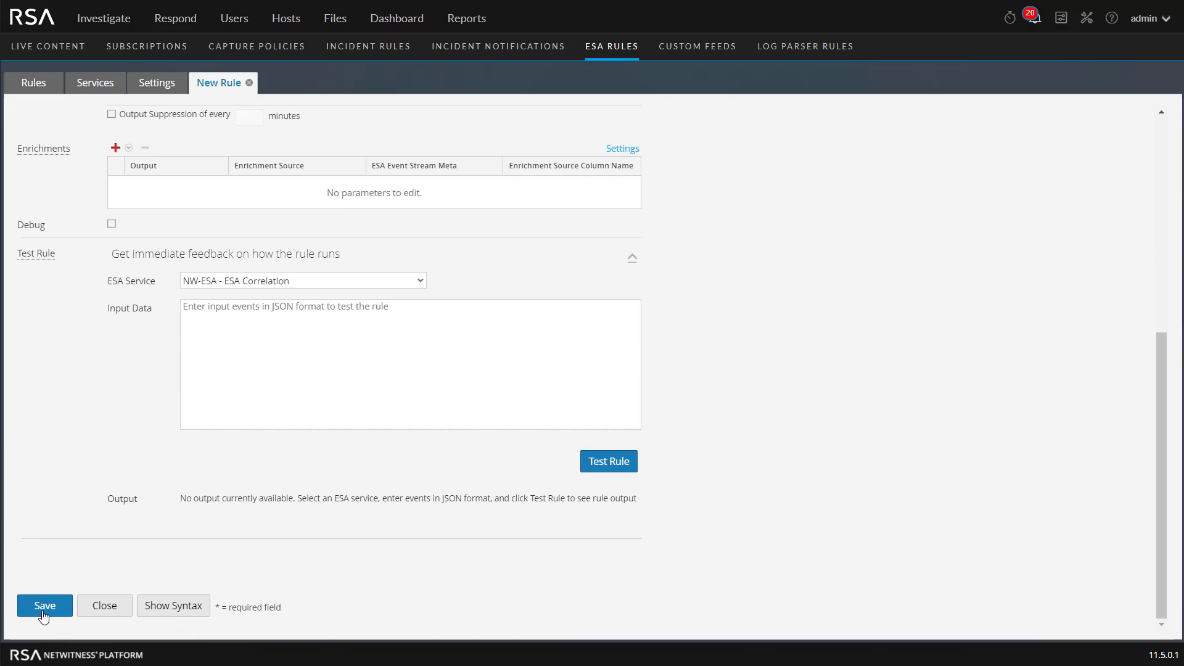
left_click(43, 611)
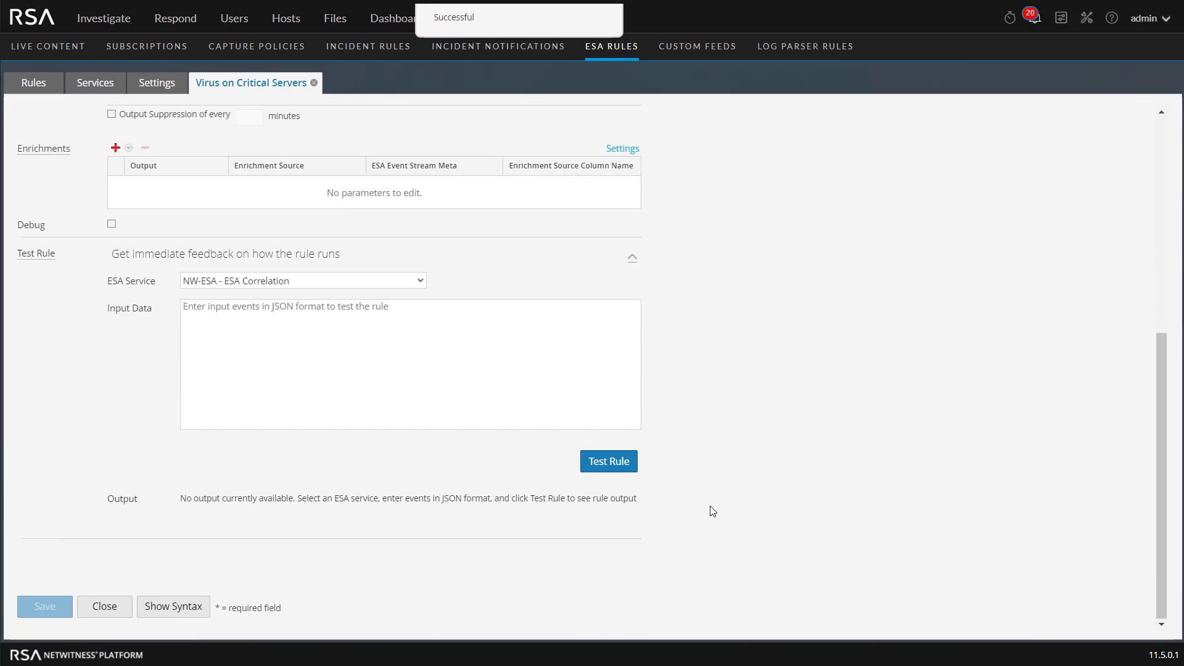
left_click(314, 84)
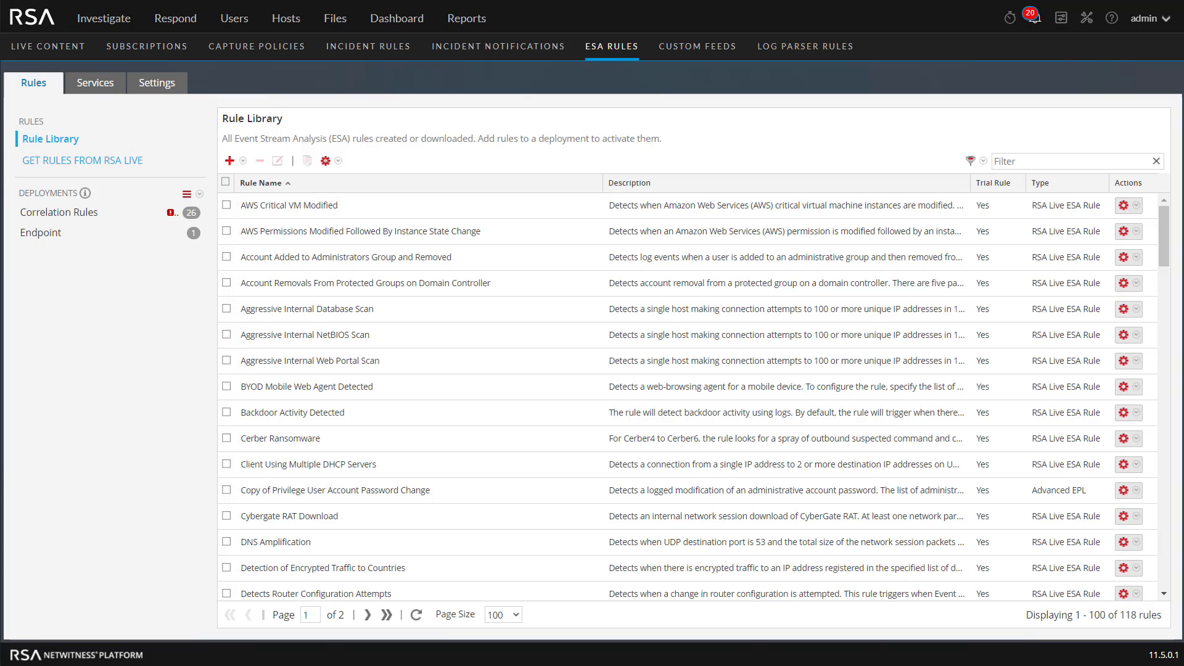
Filter the Rule Library by virus and add both virus rules to the Correlation Rules deployment
left_click(1040, 156)
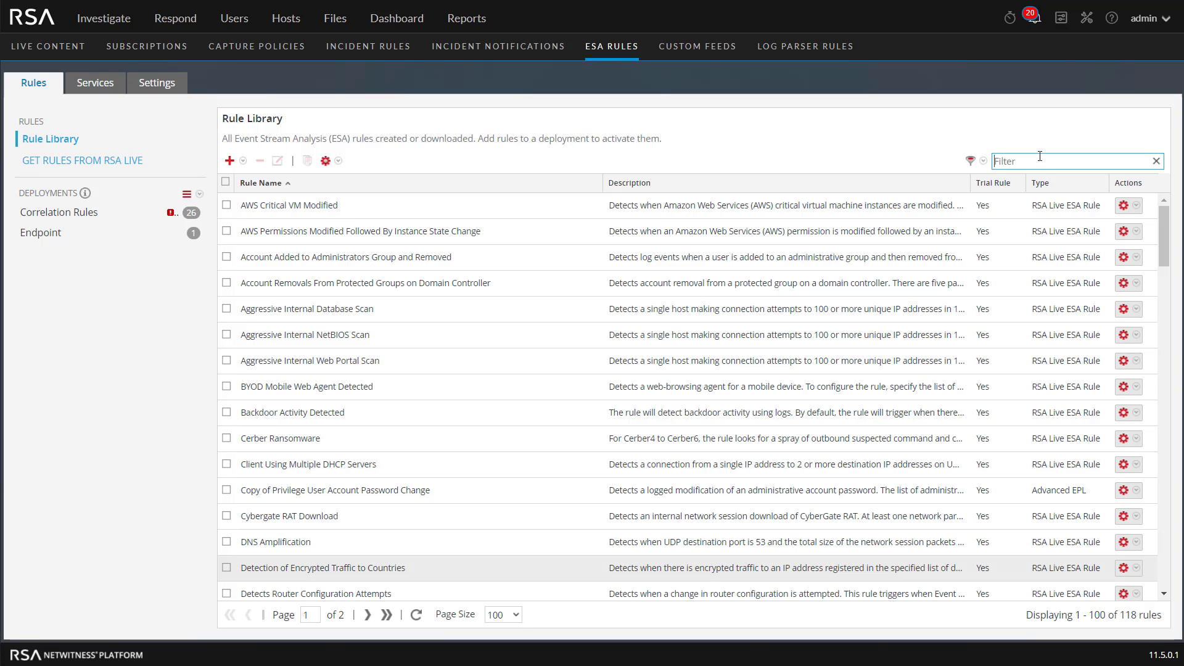
type("virus")
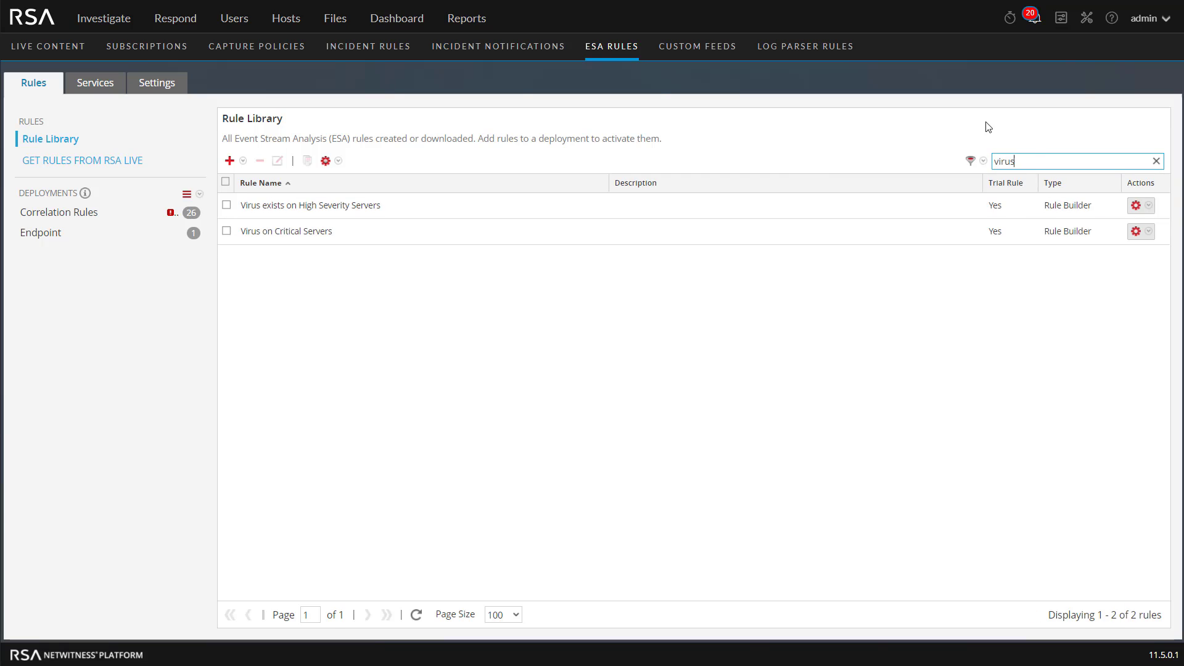
left_click(227, 206)
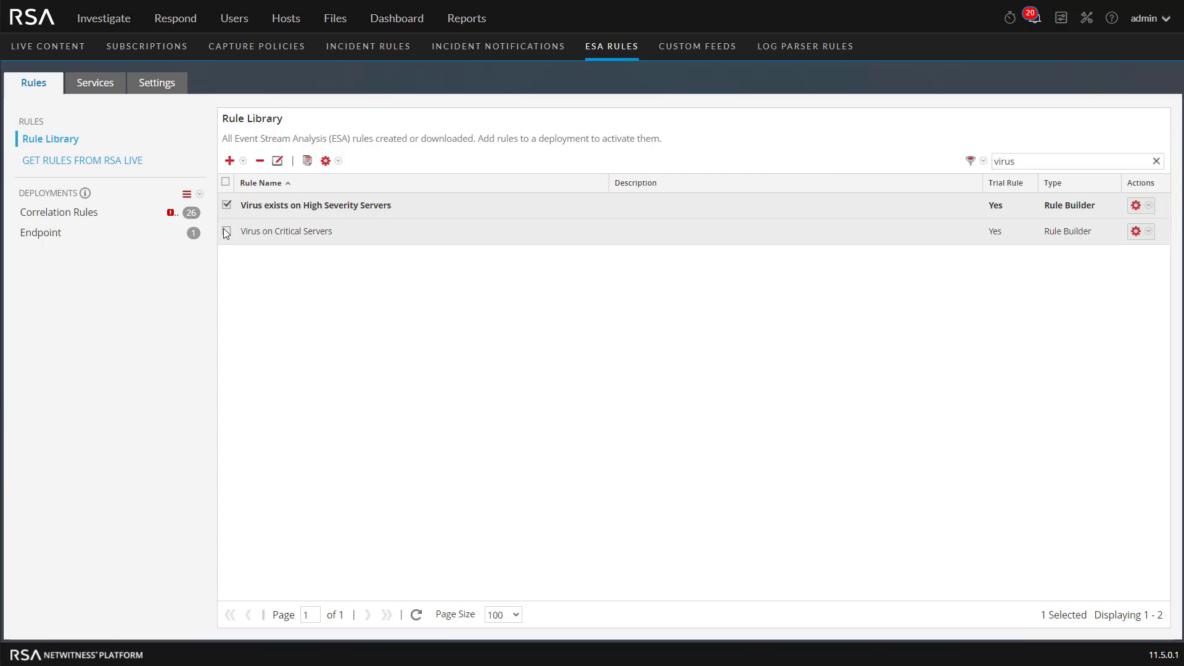
left_click(227, 230)
left_click_drag(214, 224, 75, 210)
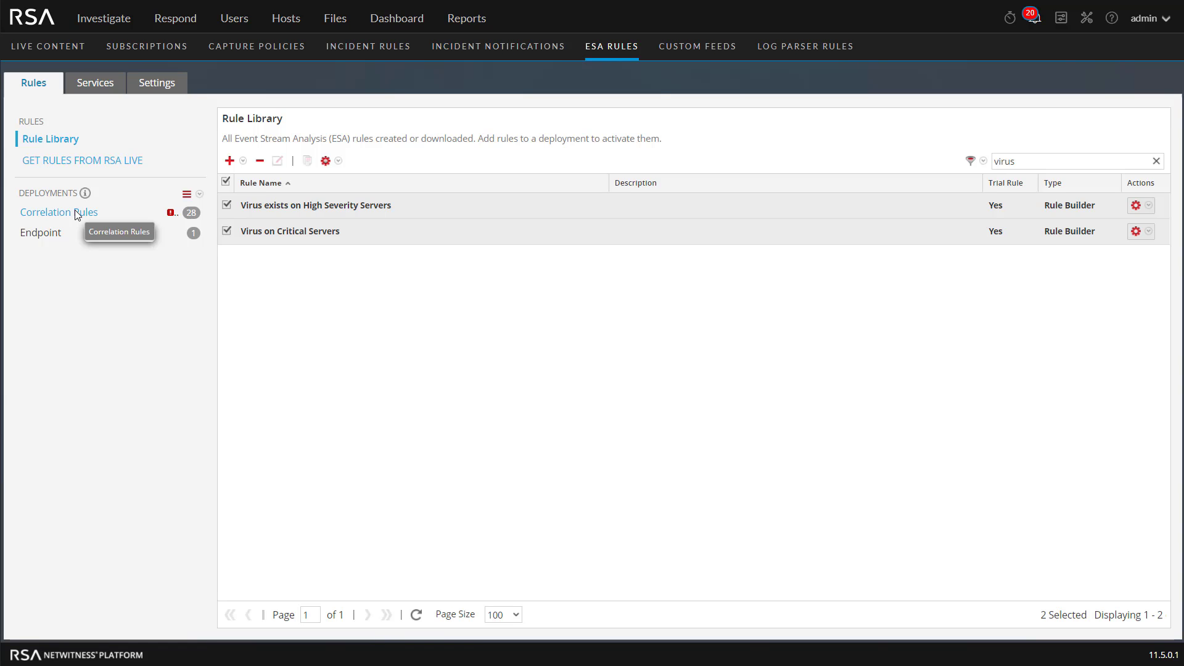
Deploy the pending updates of the Correlation Rules deployment and check the status of both virus rules
left_click(75, 211)
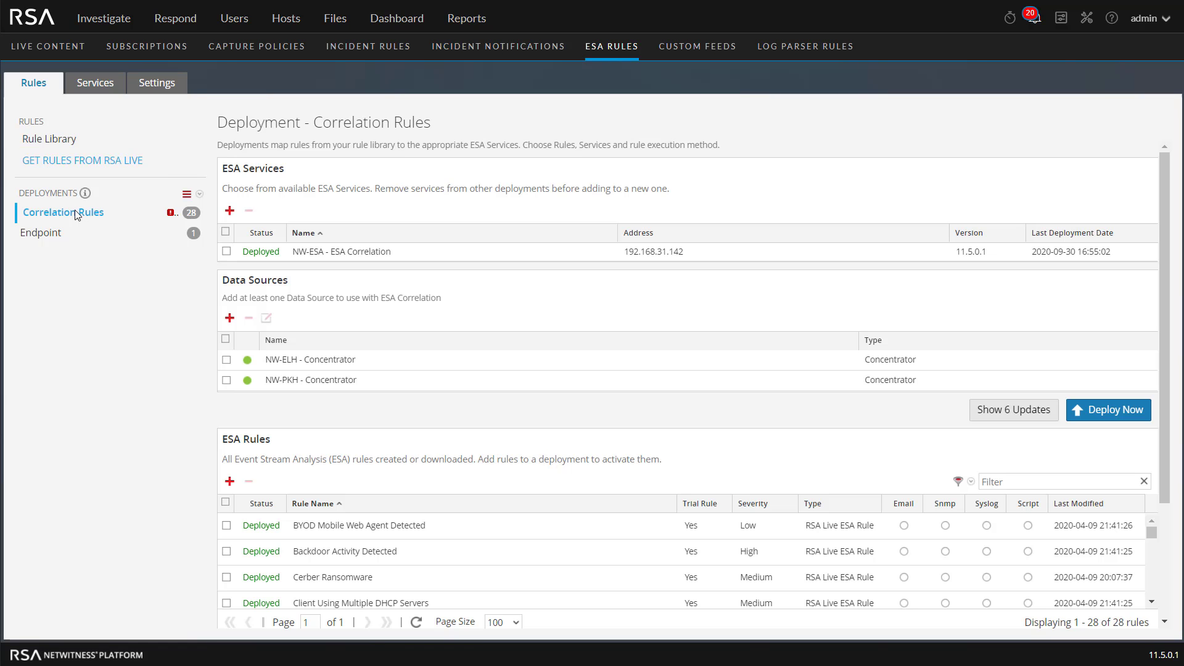
left_click(1114, 414)
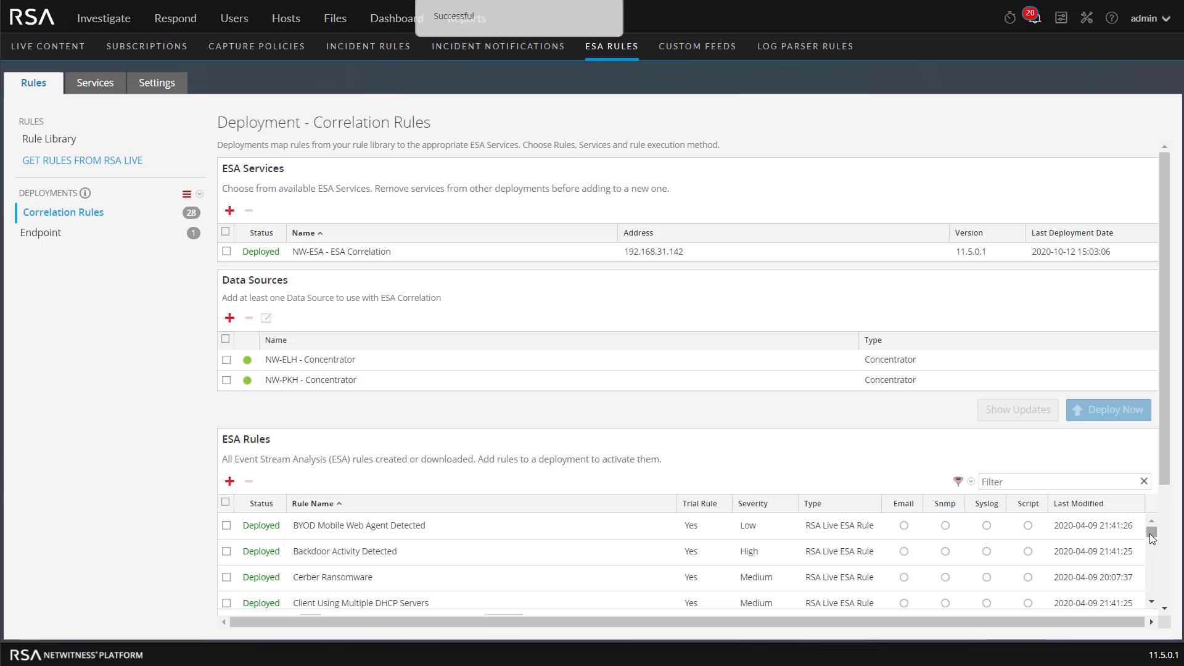
left_click_drag(1153, 539, 1152, 602)
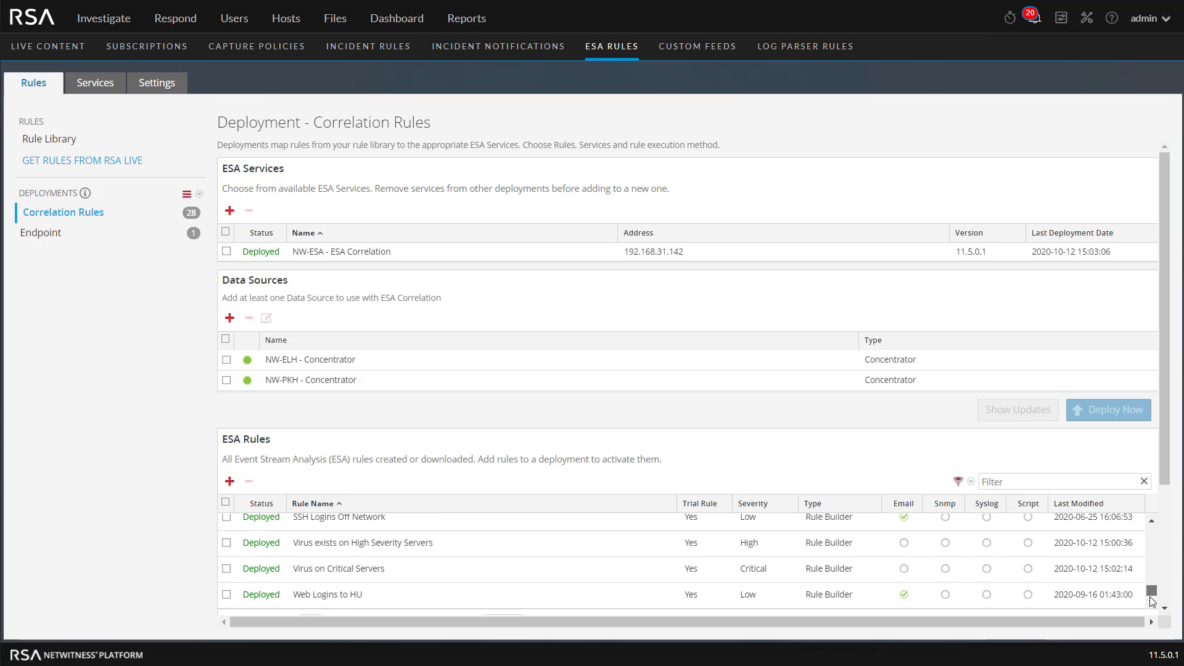